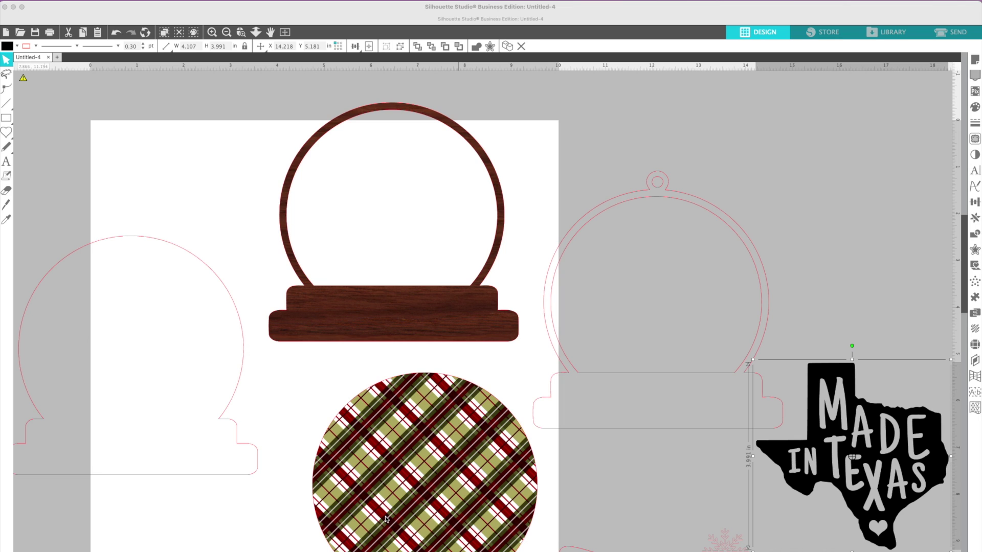
Deselect the Made in Texas design, leaving the frame, plaid circle and outlines laid out
click(297, 546)
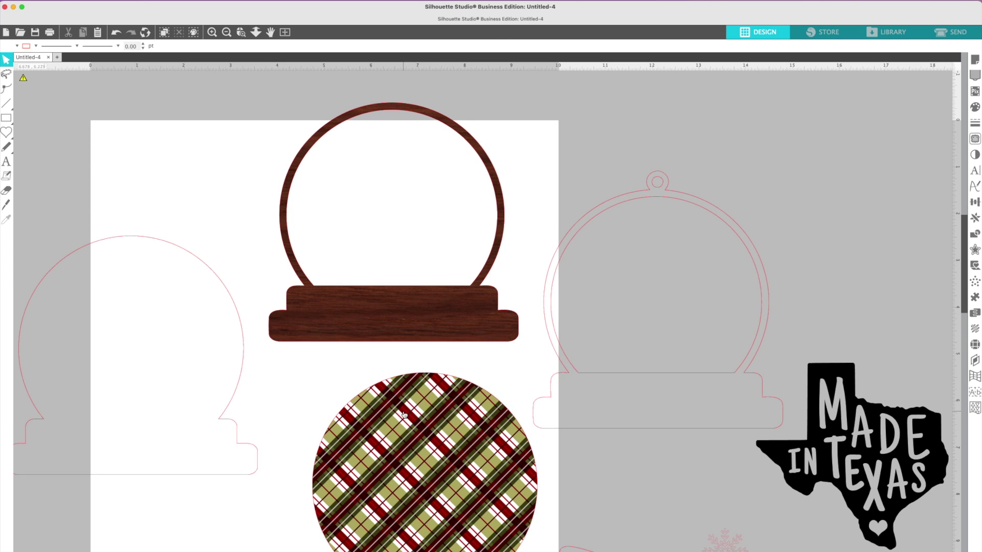
Slide the plaid globe shape up beneath the dark-wood frame and nudge it down-left into place
drag(404, 415, 390, 377)
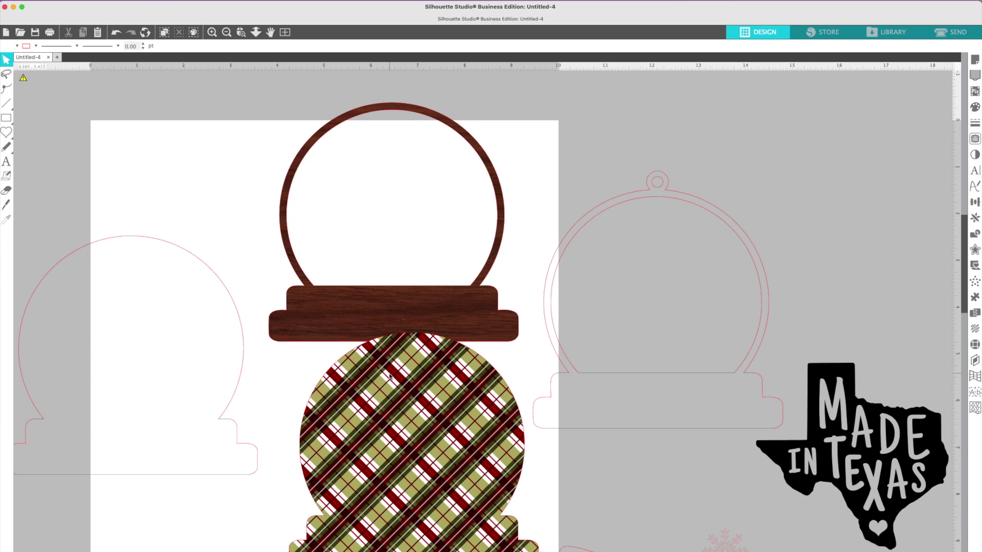
click(274, 458)
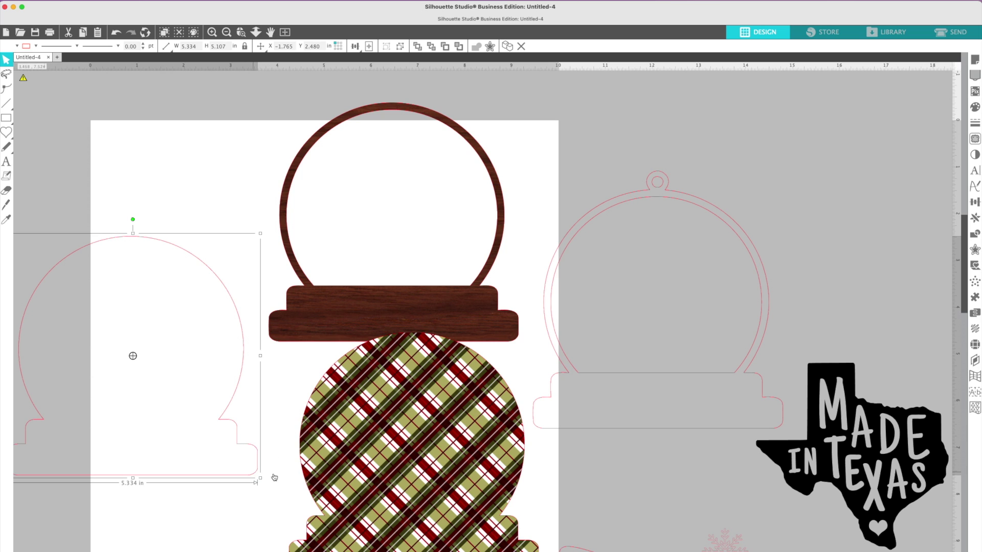
click(318, 479)
drag(317, 479, 305, 499)
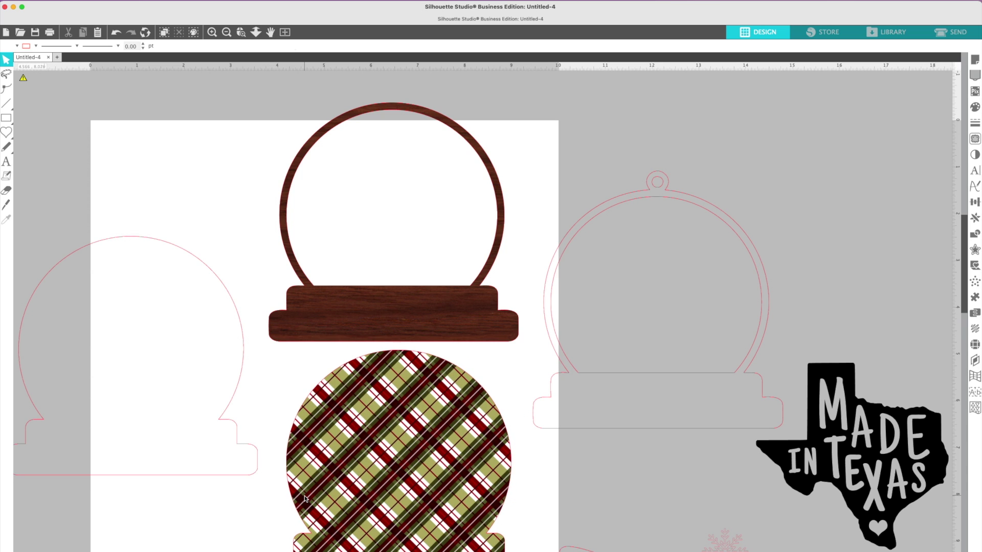
drag(182, 156, 628, 527)
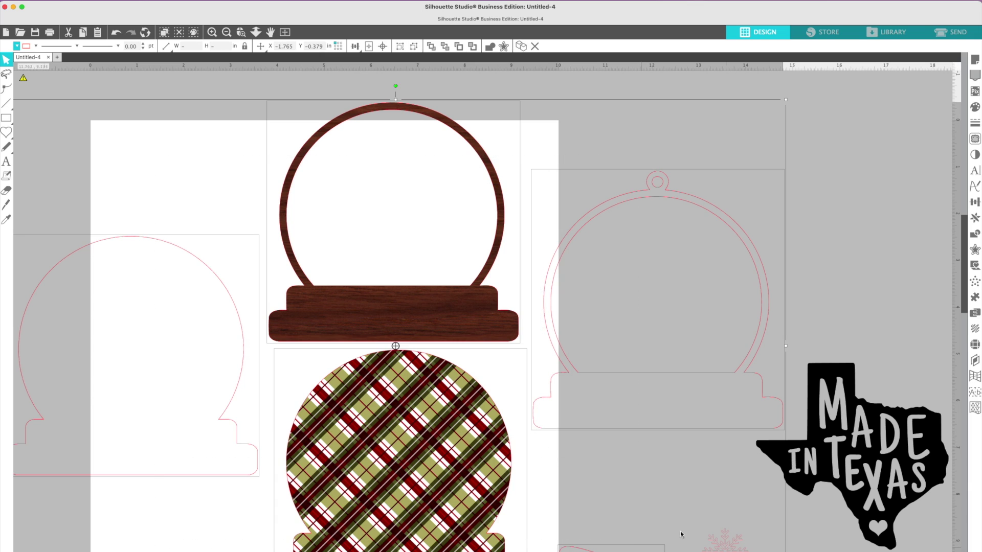
click(830, 517)
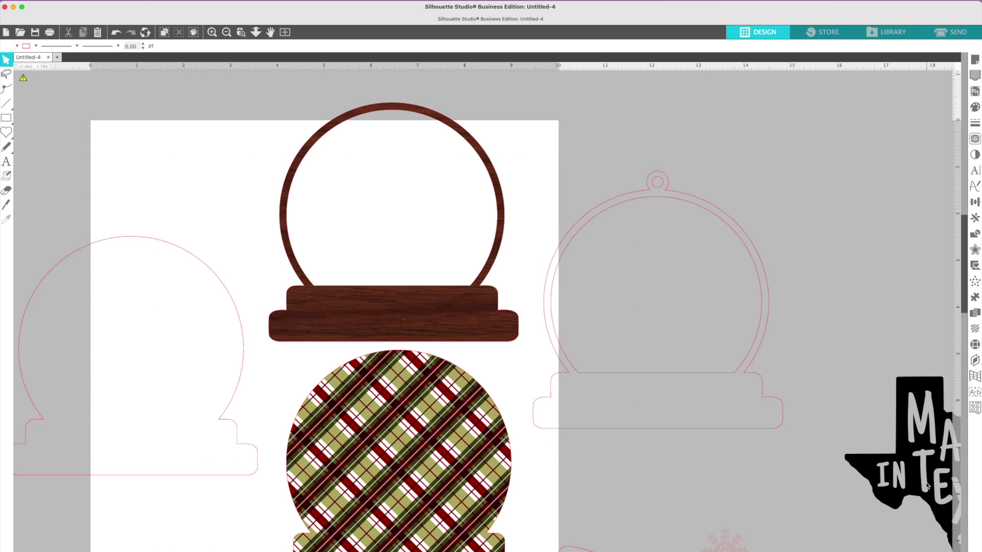
drag(124, 184, 402, 234)
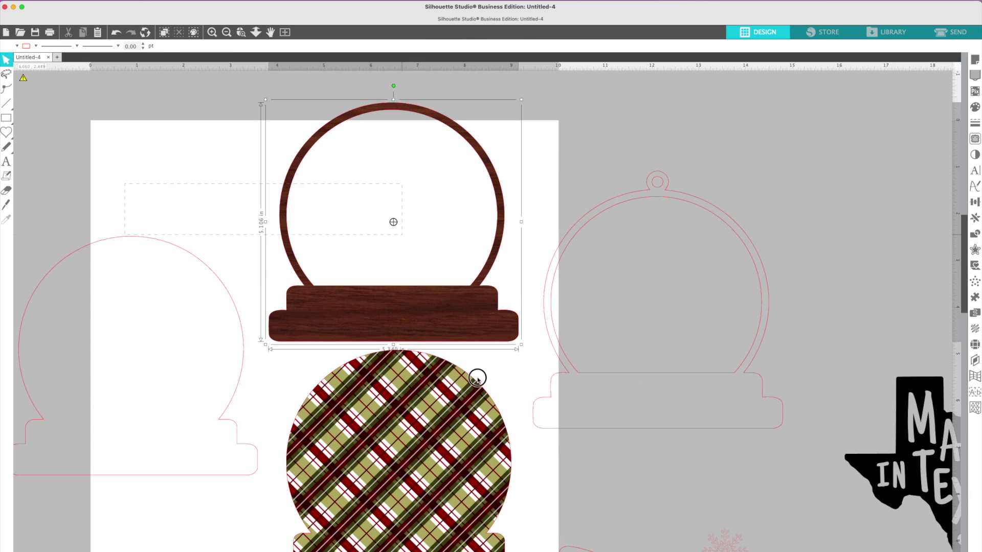
key(super+a)
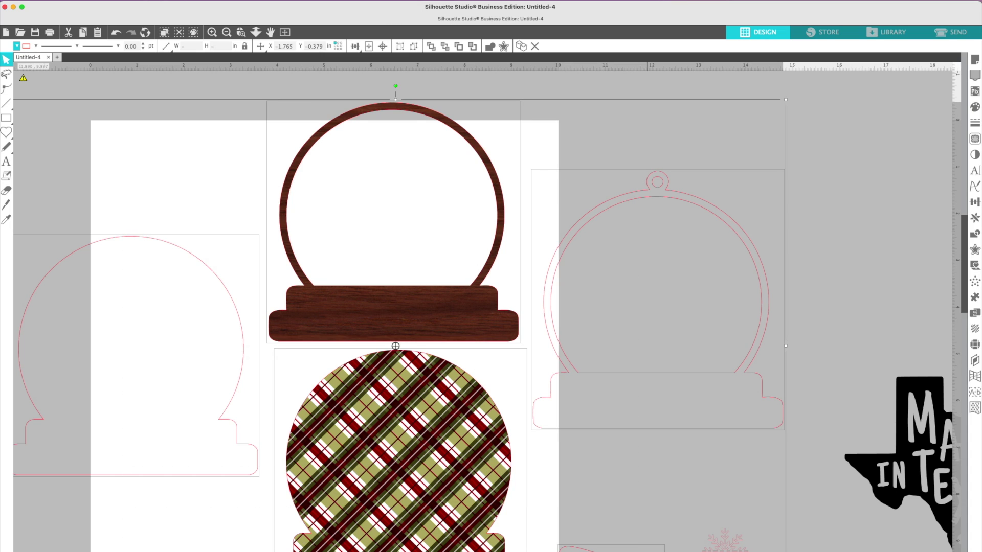
click(818, 369)
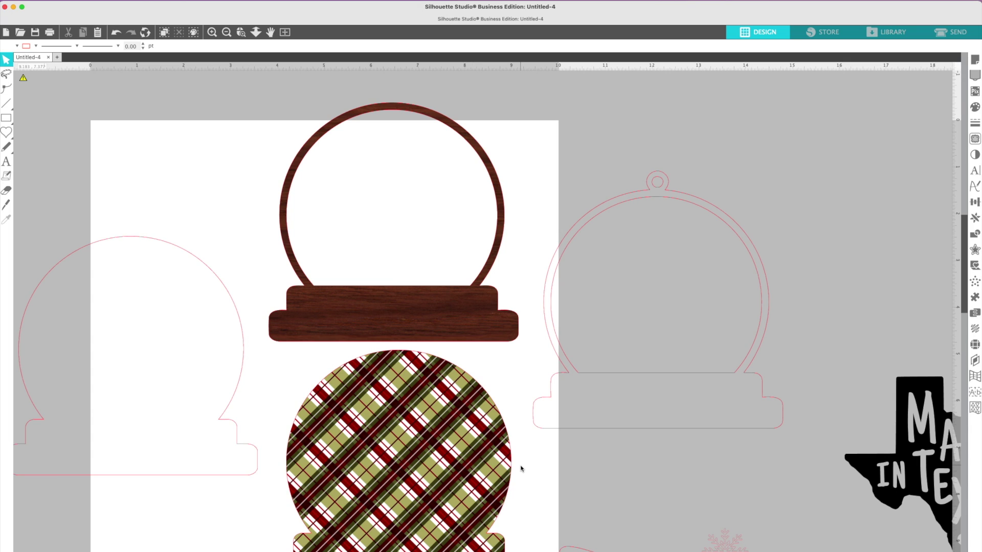
Drag the looped snow globe outline left and down until it sits beside the wood frame
click(552, 422)
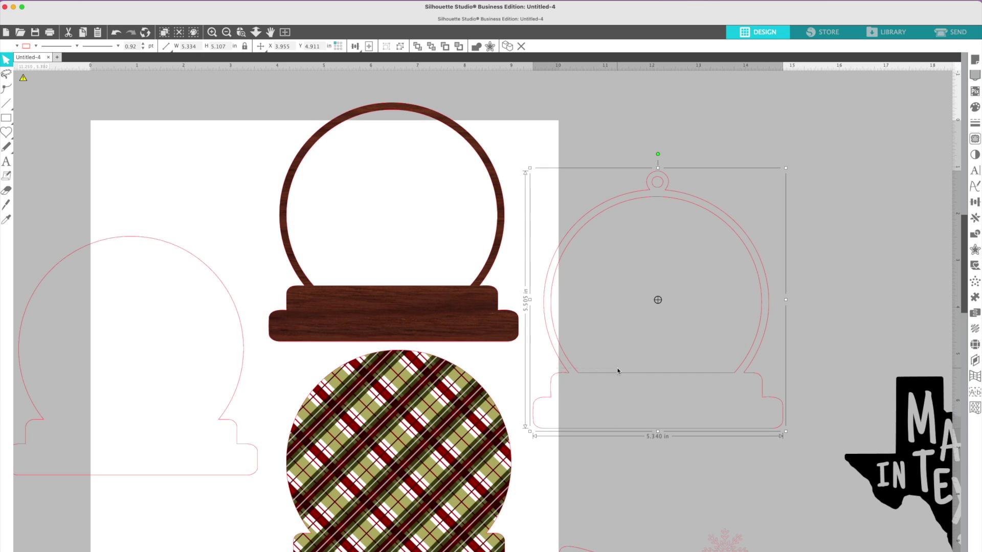
drag(609, 368, 653, 312)
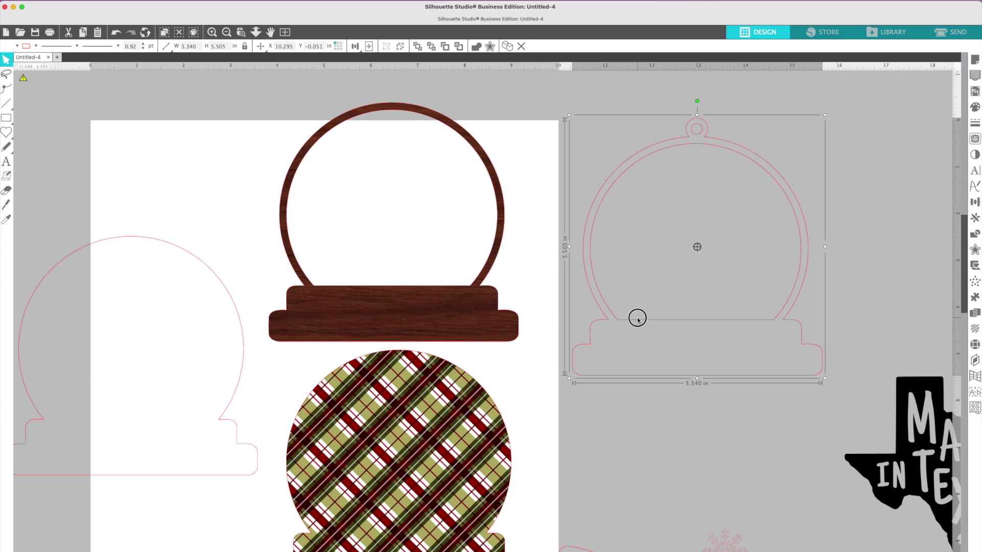
drag(637, 319, 642, 351)
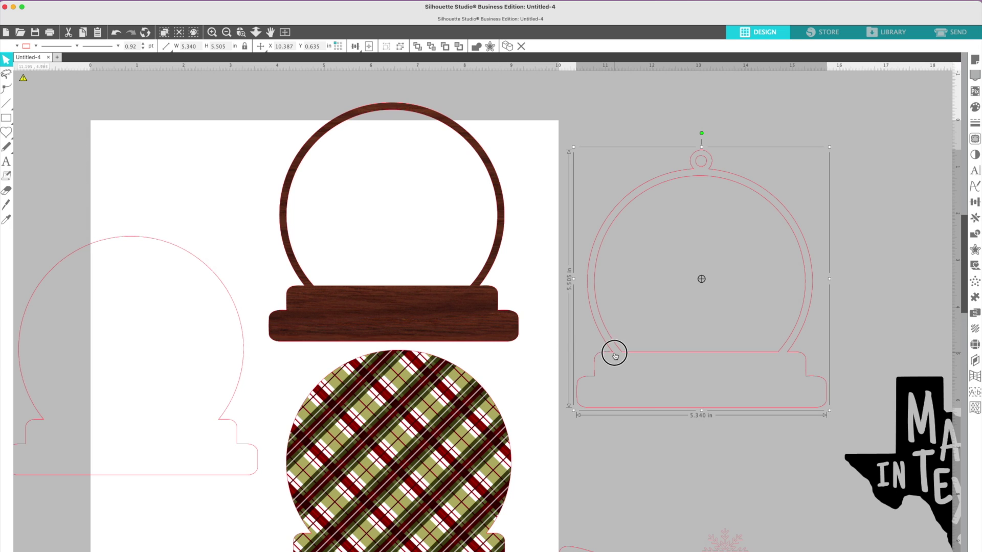
drag(613, 351, 552, 422)
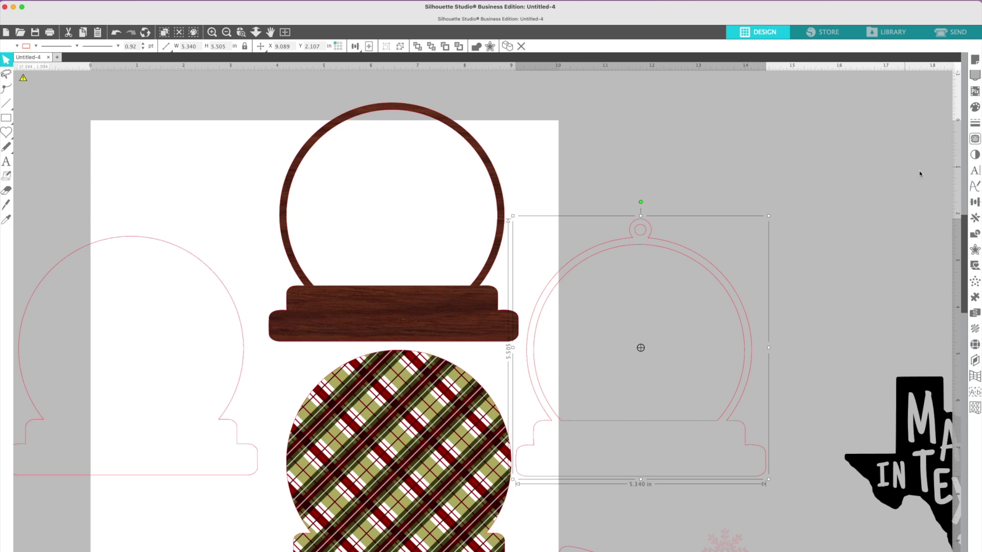
click(549, 171)
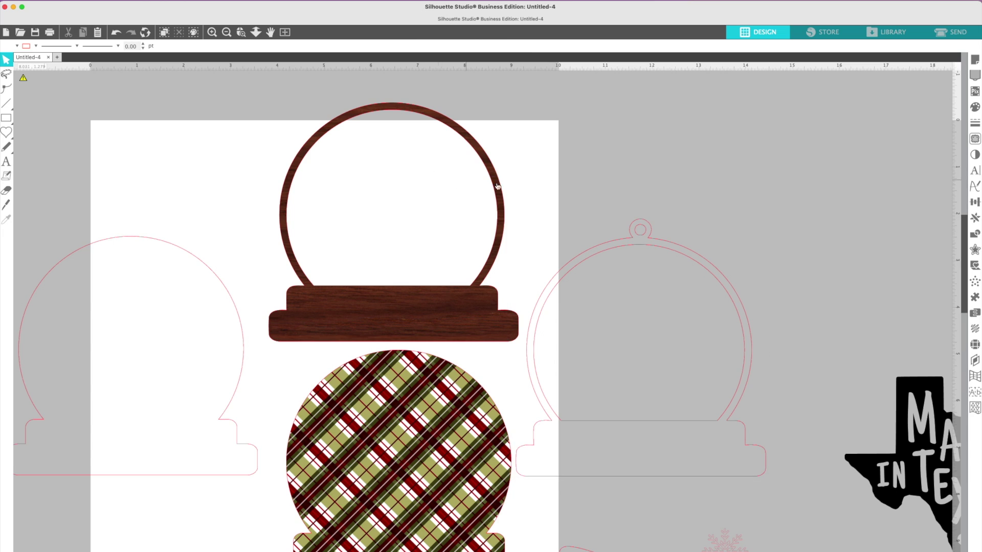
Fill the looped globe outline, trying blue and dark brown before a light wood pattern
click(974, 108)
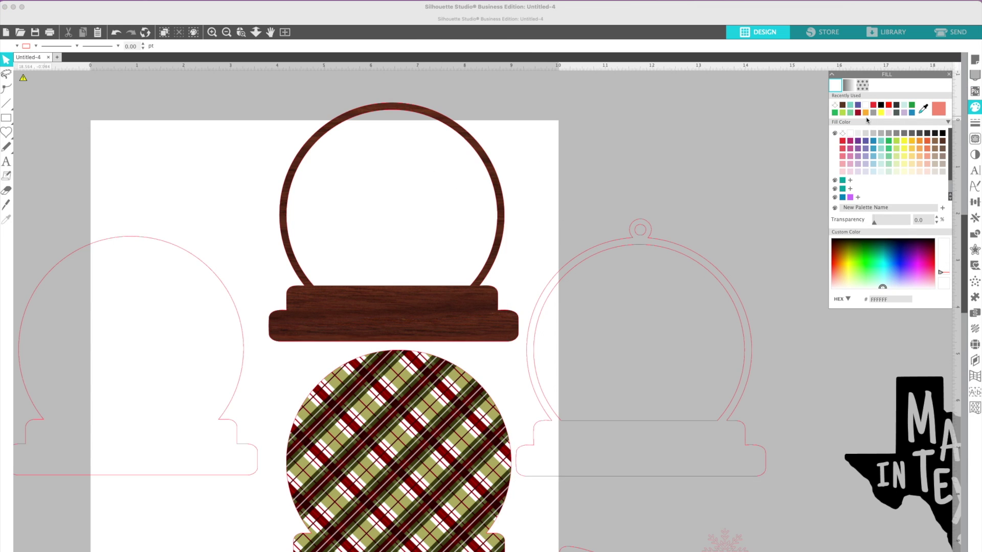
click(645, 238)
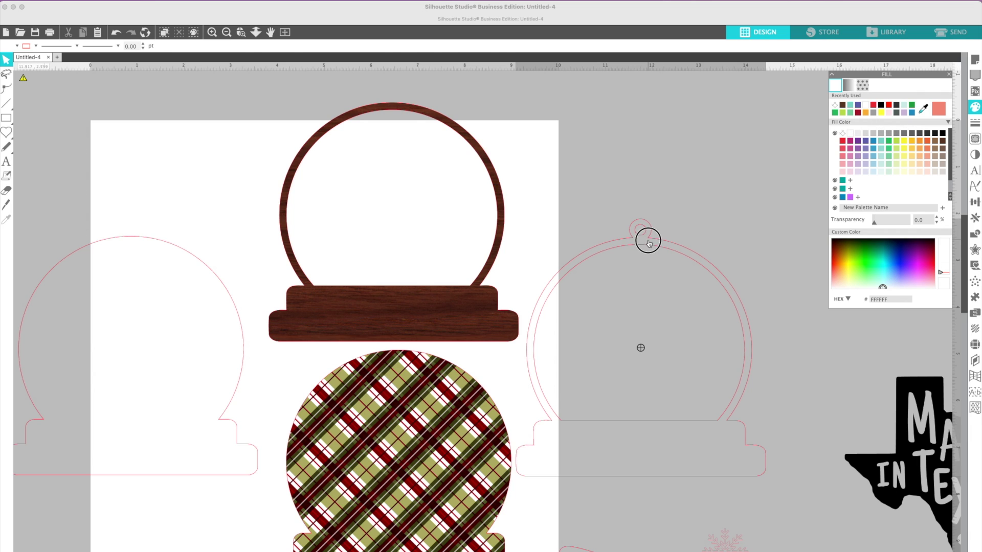
drag(863, 257, 890, 264)
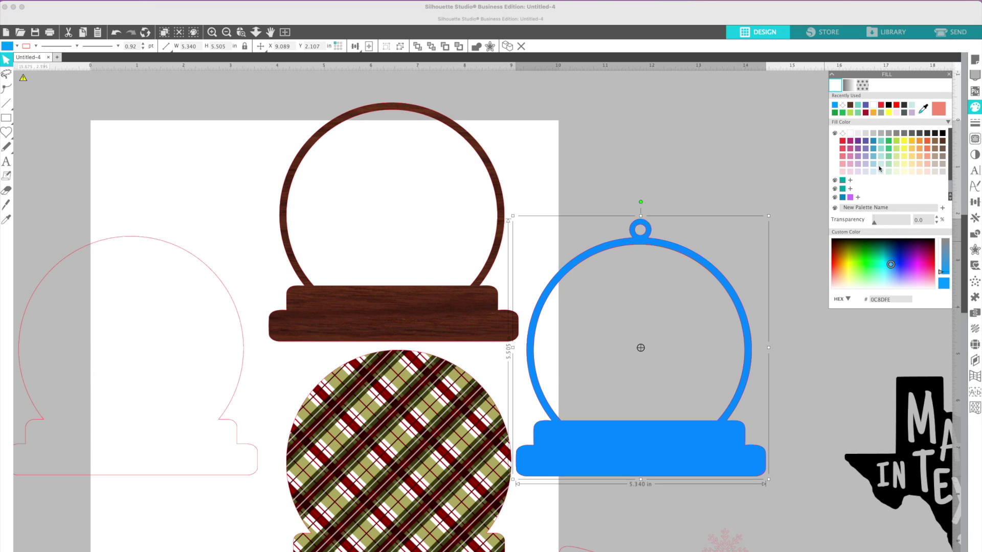
click(942, 141)
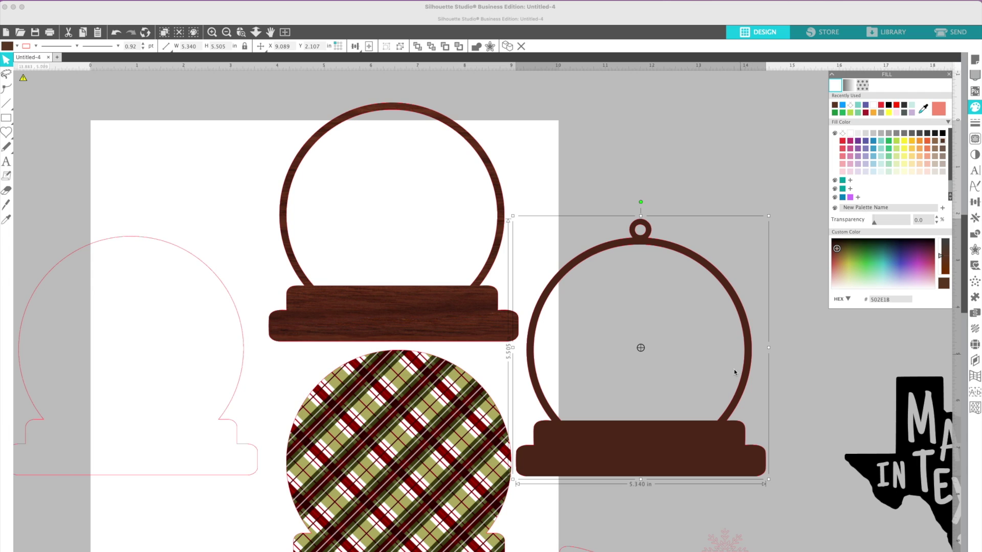
click(864, 86)
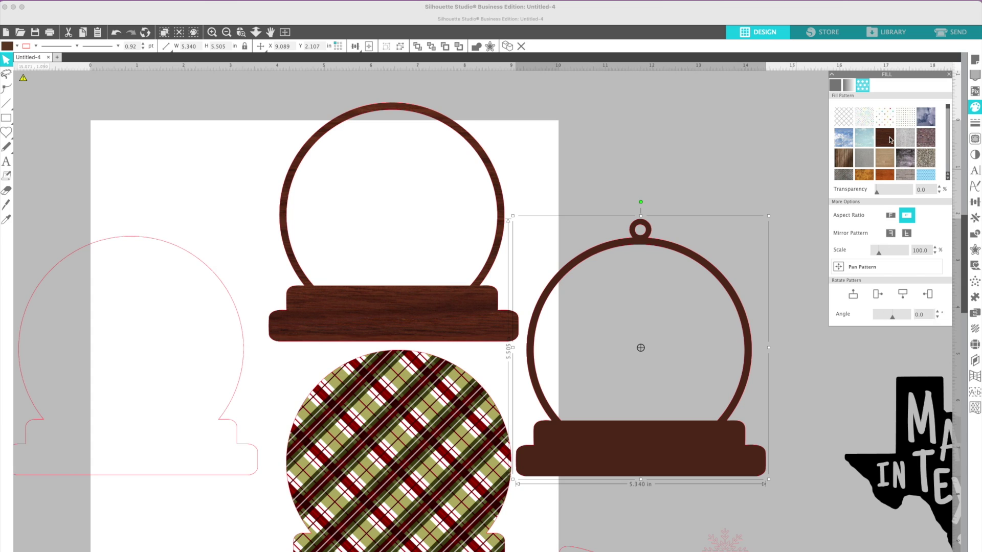
click(883, 157)
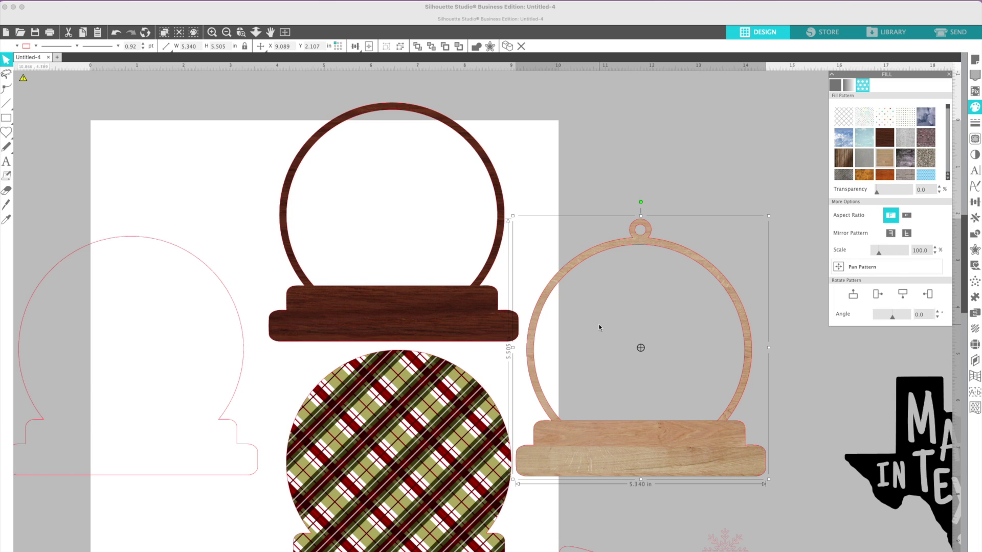
Switch the looped globe's fill to the dark-wood pattern matching the first frame
click(403, 447)
click(421, 327)
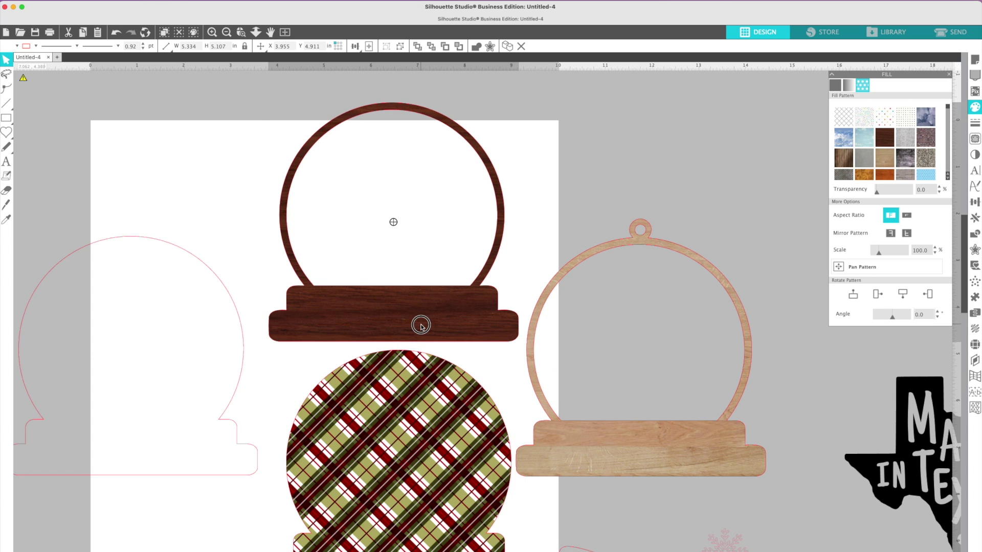
click(529, 344)
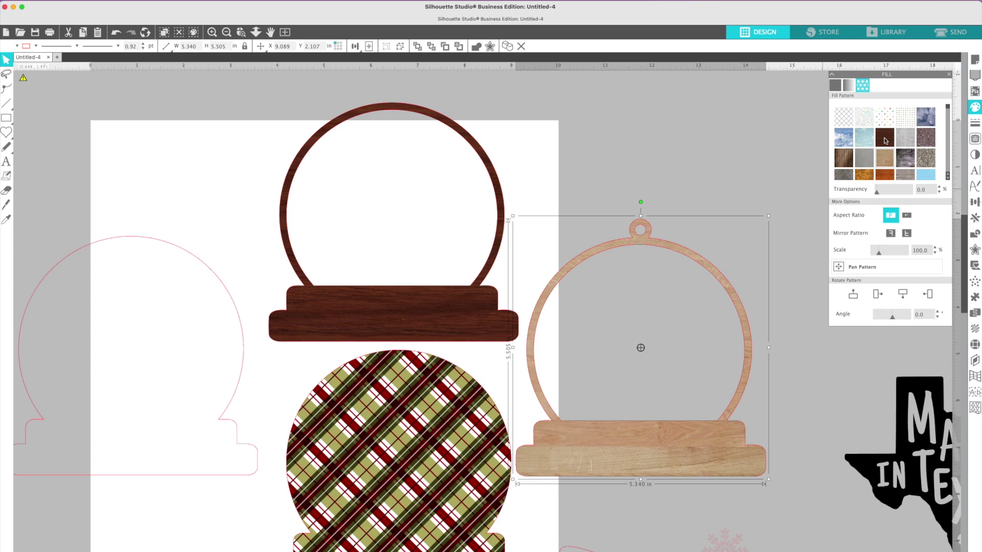
click(885, 140)
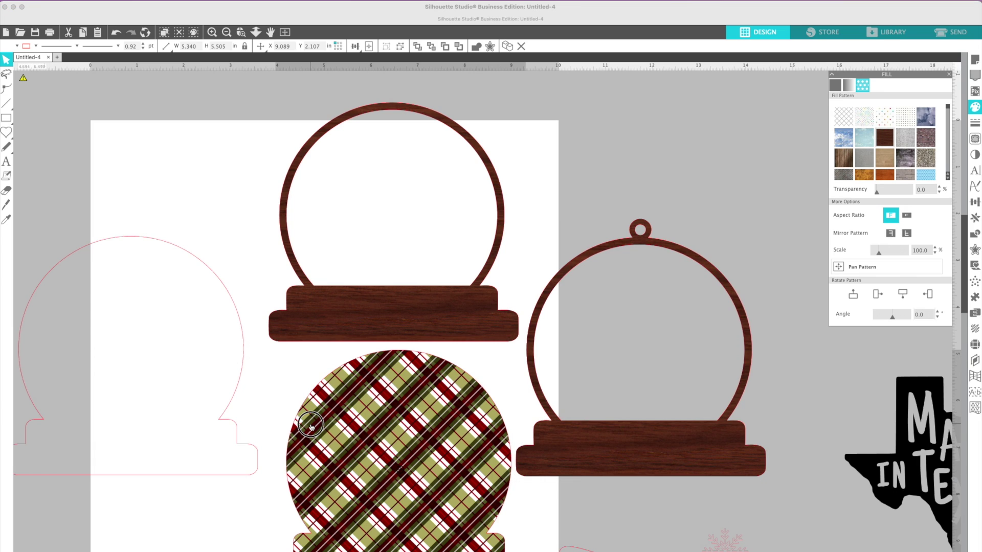
click(226, 407)
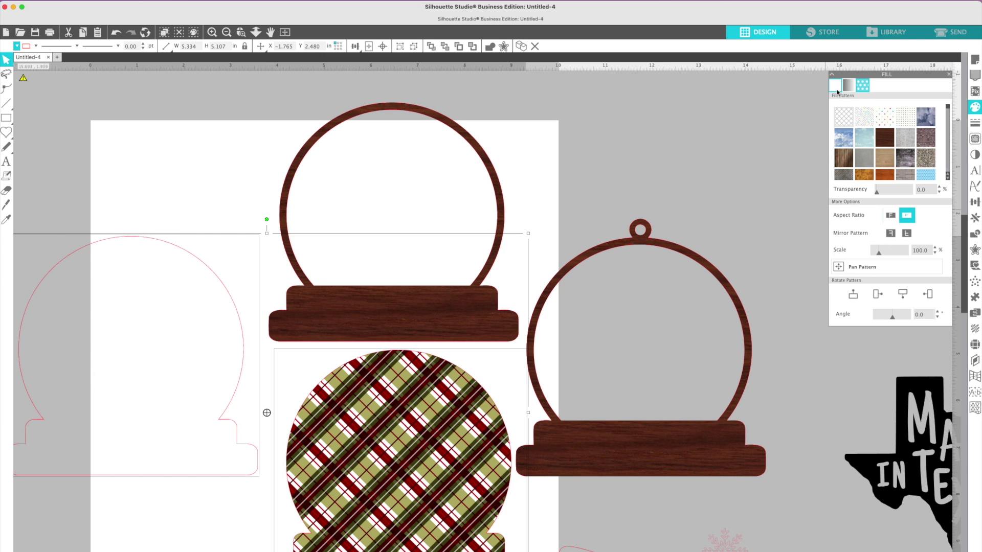
Give the selected globe shapes a pale cyan solid fill
click(836, 90)
click(881, 172)
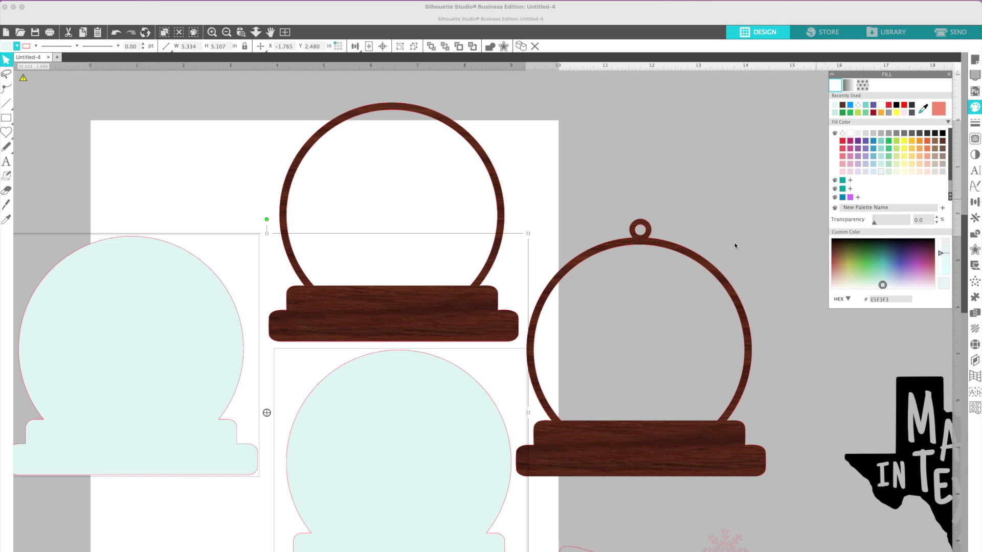
click(862, 135)
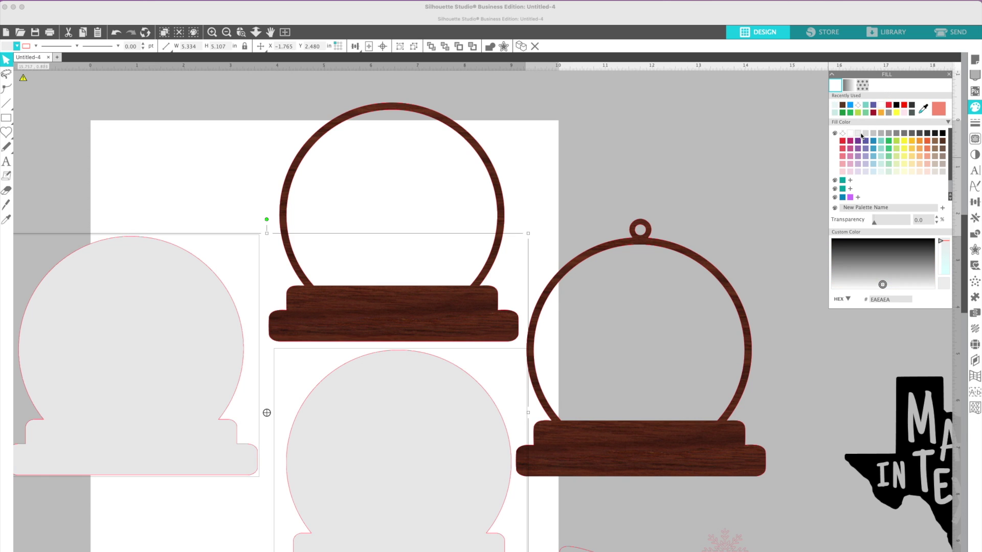
click(880, 173)
click(742, 197)
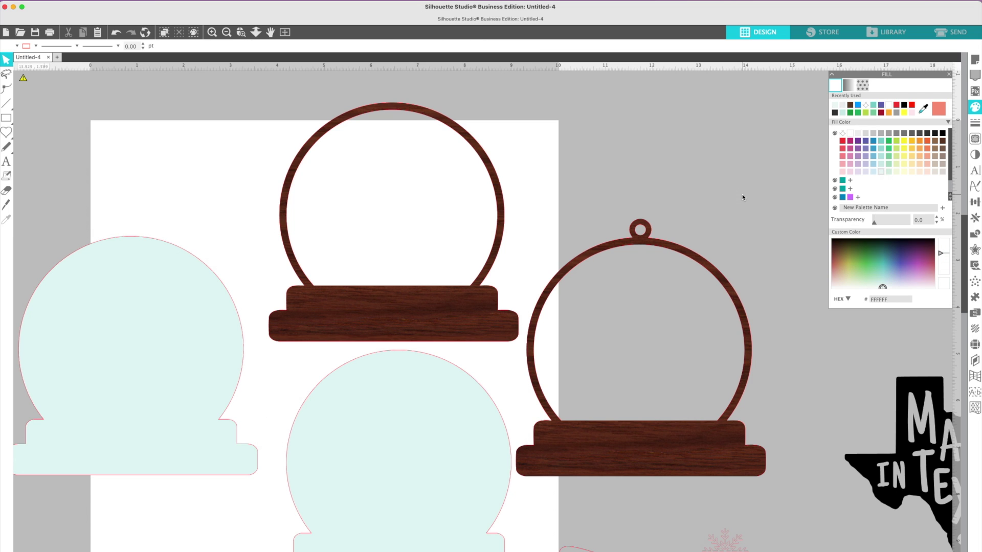
Move the cyan globe onto the page, lay a looped wooden frame over it, and park the extra frame
drag(208, 390, 292, 434)
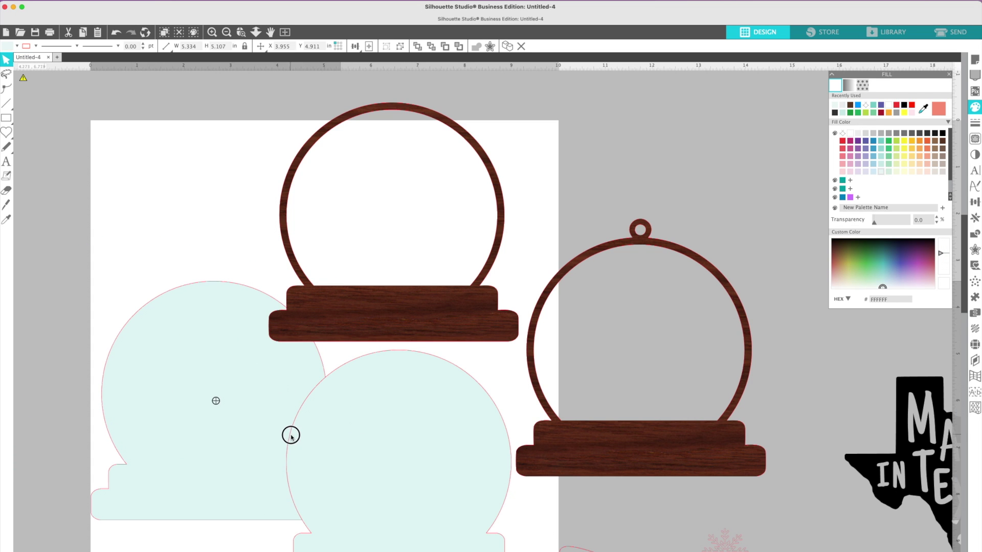
drag(538, 385, 302, 511)
key(Escape)
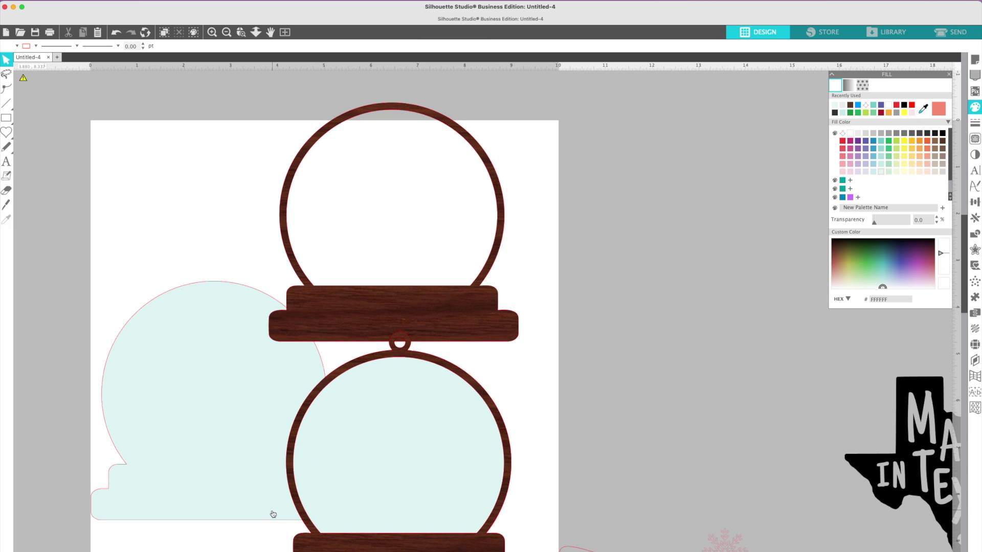
click(399, 460)
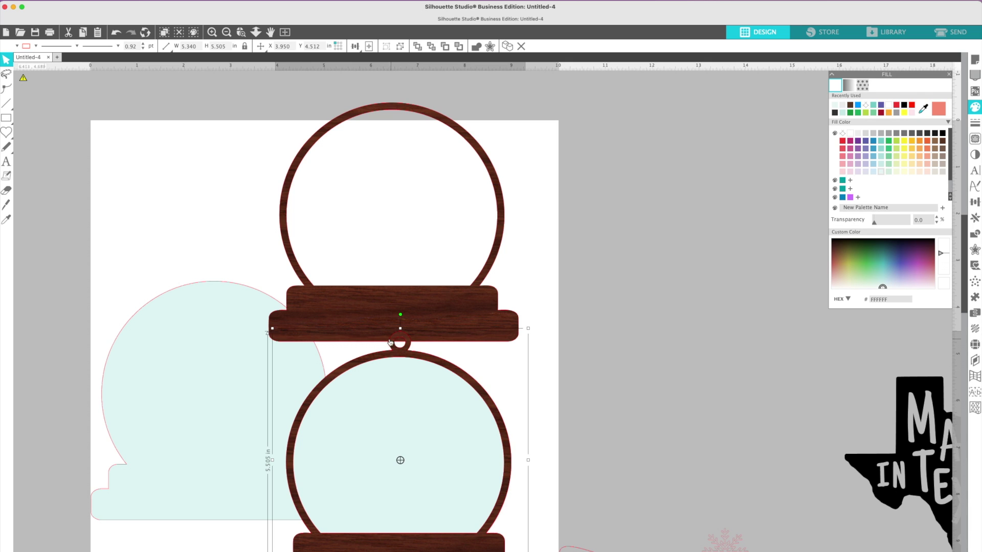
drag(443, 317, 626, 328)
key(Escape)
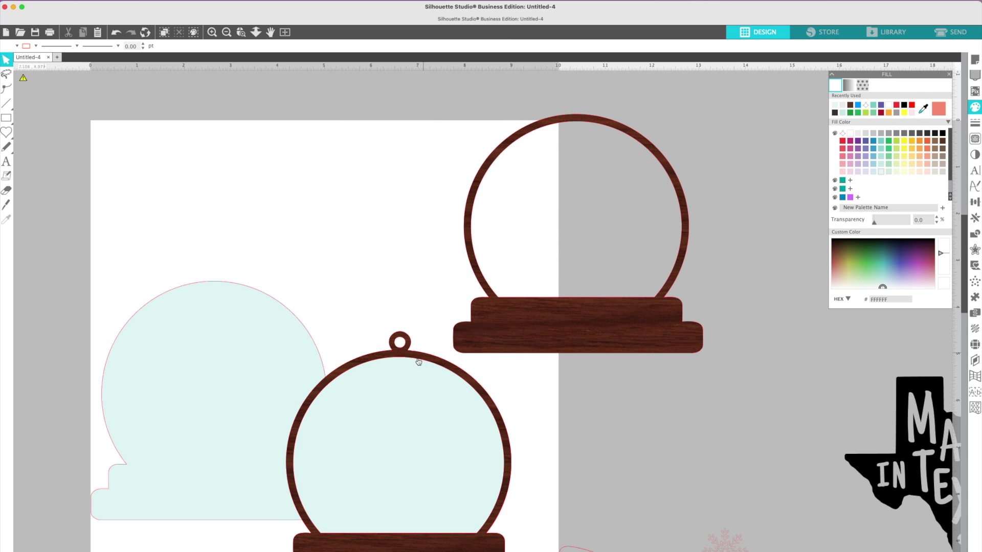
drag(248, 355, 216, 387)
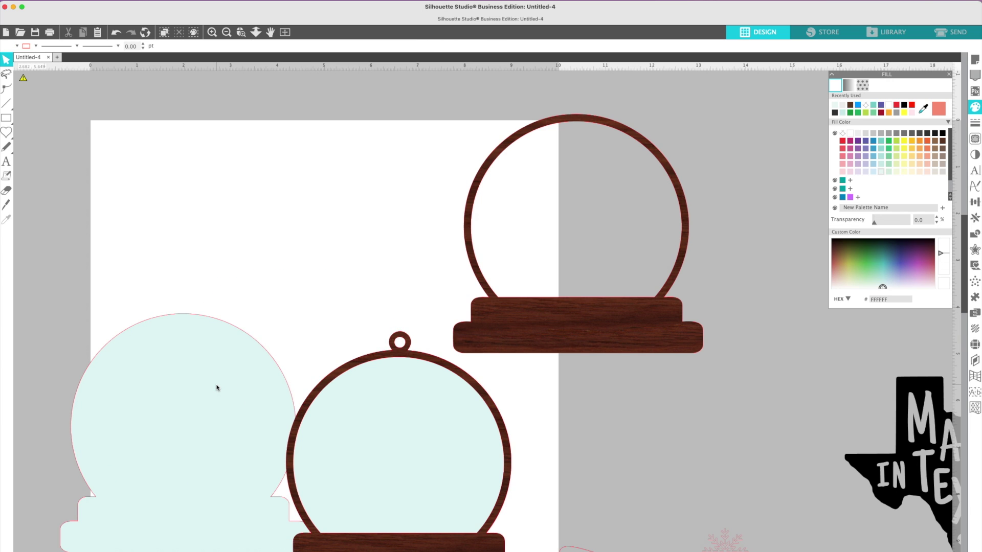
Paste a snowflake onto the page and move the cyan globe into the lower wooden frame
key(ctrl+v)
click(280, 339)
click(231, 378)
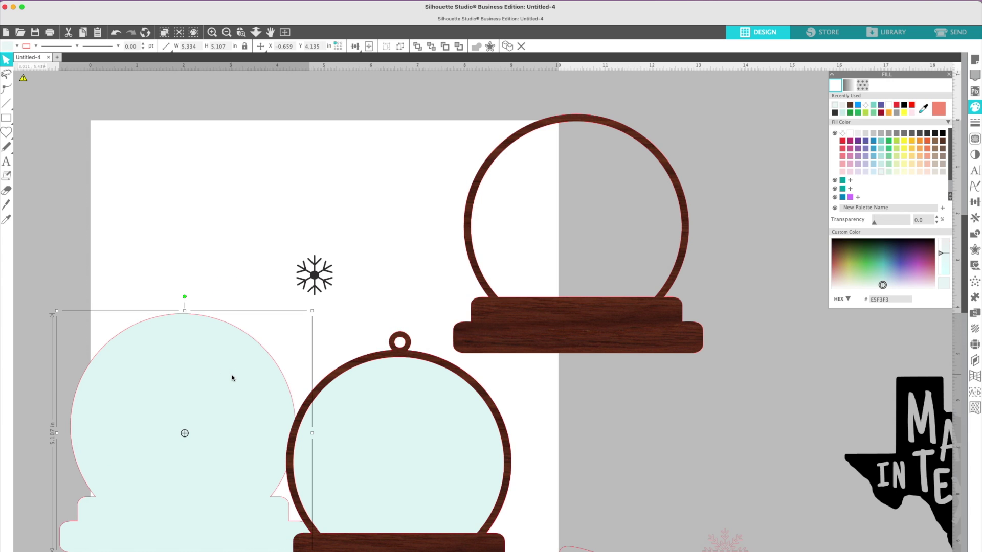
key(ctrl+x)
key(ctrl+z)
drag(217, 379, 432, 416)
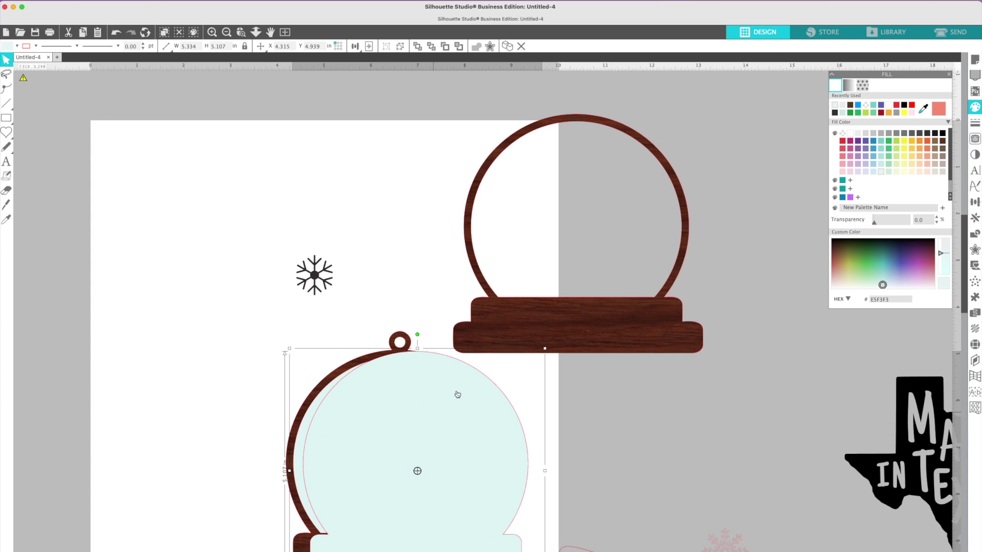
Bring the wooden frame down onto the cyan globe and line the globe up inside its ring
click(549, 337)
mouse_move(551, 339)
mouse_down()
mouse_move(523, 376)
mouse_move(554, 357)
mouse_up()
right_click(556, 356)
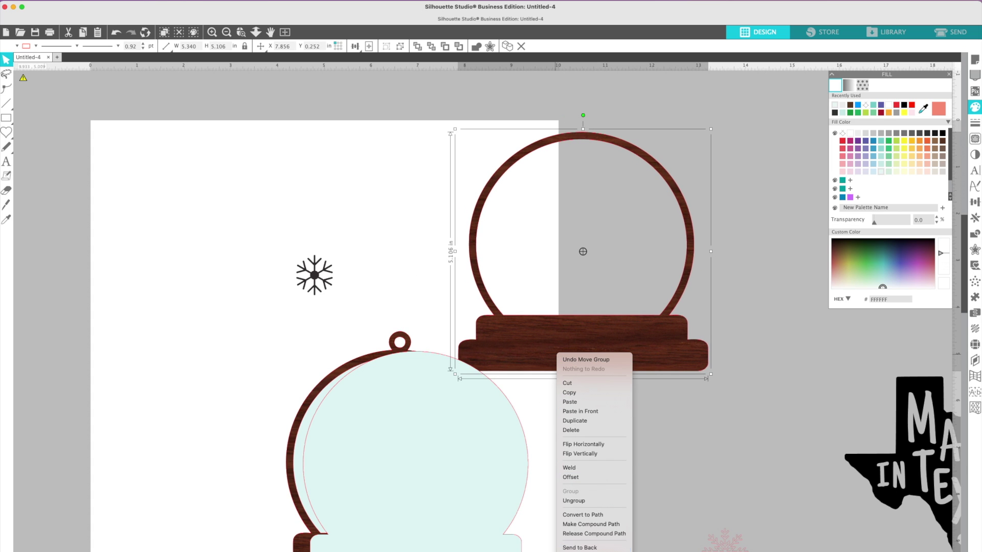
key(Escape)
drag(605, 344, 437, 534)
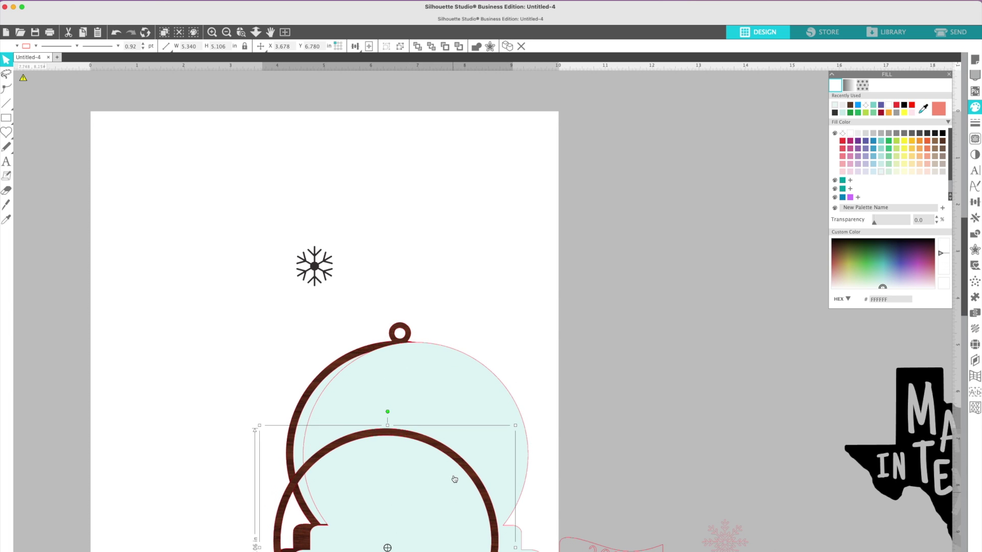
click(458, 387)
drag(458, 388, 443, 387)
key(Escape)
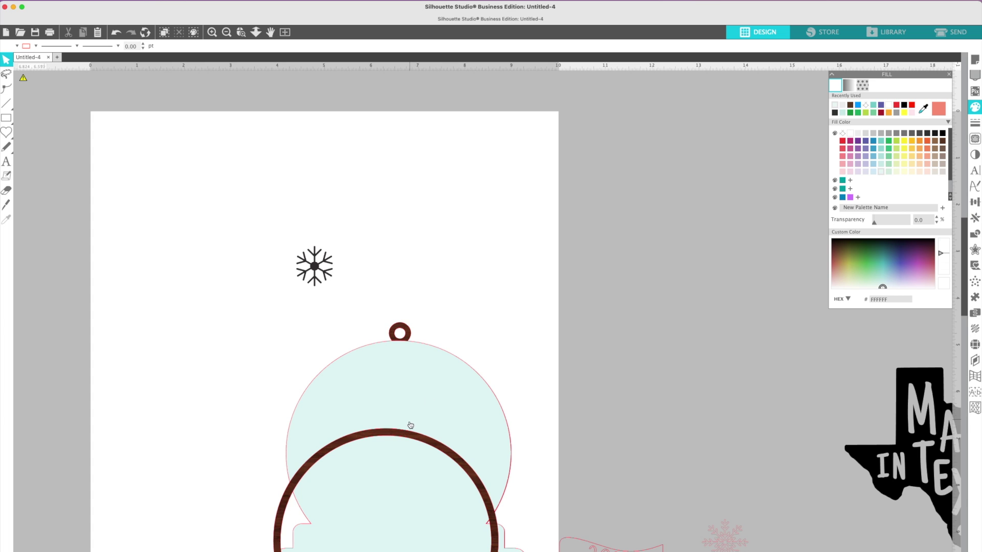
Raise the frame to enclose the globe, then move the assembled globe up the page
click(405, 434)
drag(404, 434, 418, 347)
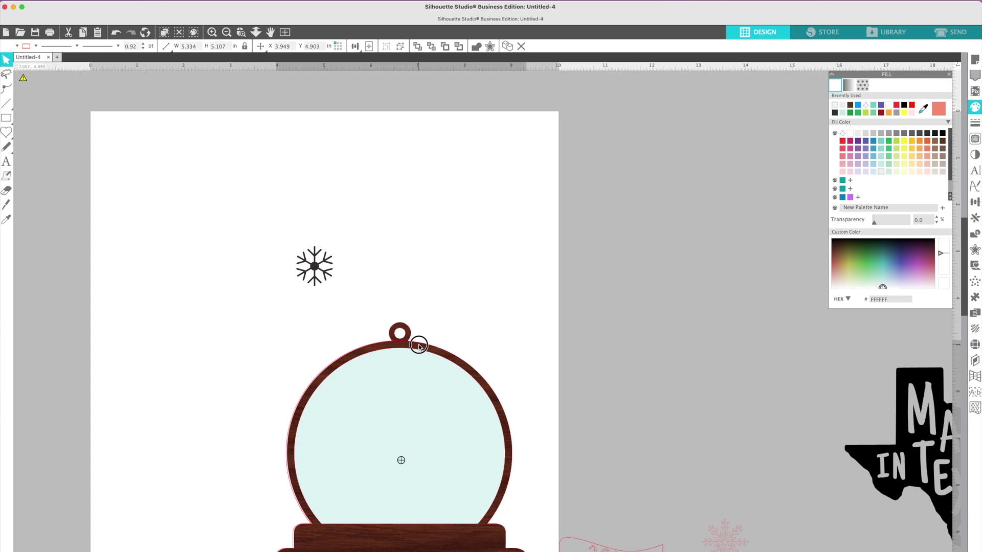
click(265, 353)
drag(265, 352, 368, 420)
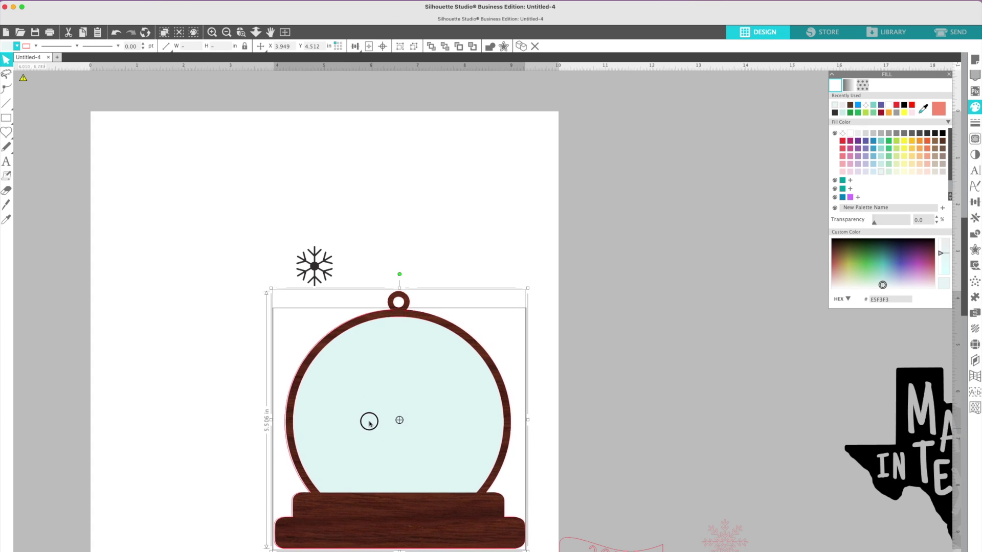
click(598, 412)
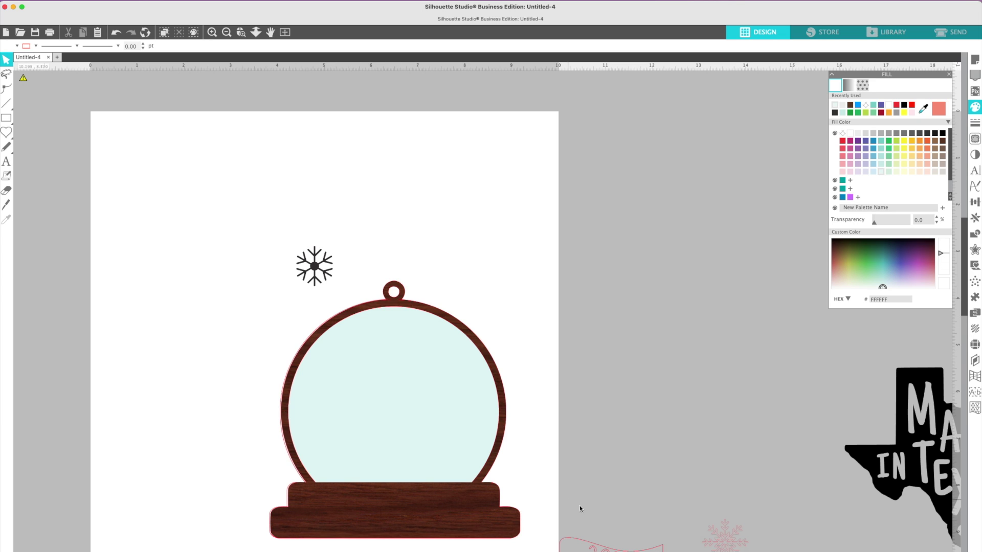
click(725, 532)
Move the pink snowflake pair beside the globe's base and spread them slightly
drag(724, 532, 261, 508)
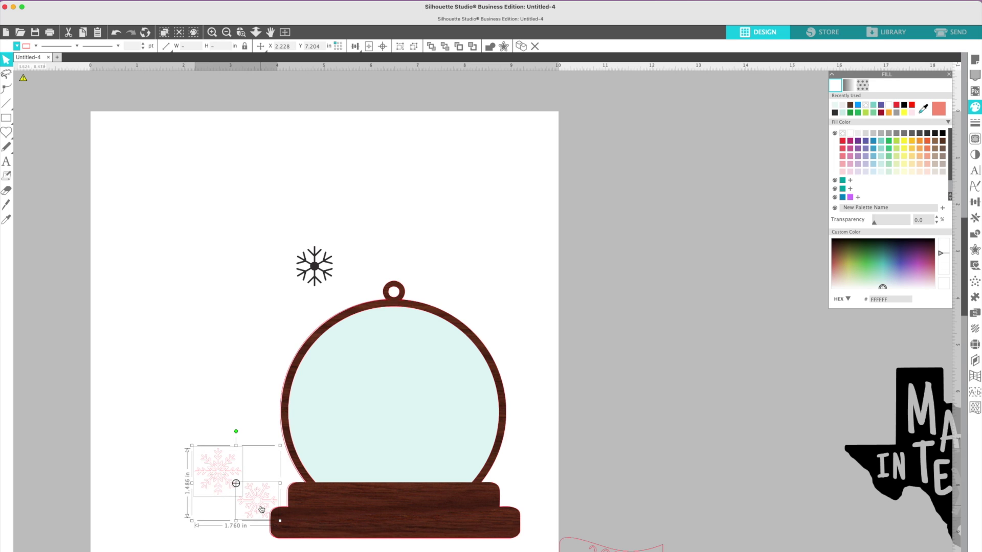
click(228, 528)
mouse_move(217, 475)
mouse_down()
mouse_move(255, 503)
mouse_move(197, 500)
mouse_move(211, 490)
mouse_up()
shift+click(253, 506)
right_click(258, 513)
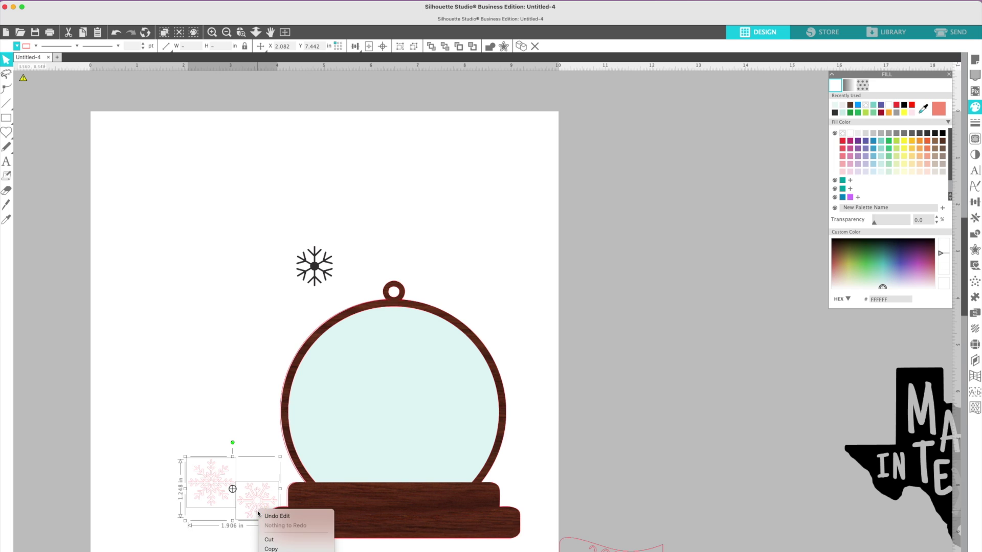
click(270, 548)
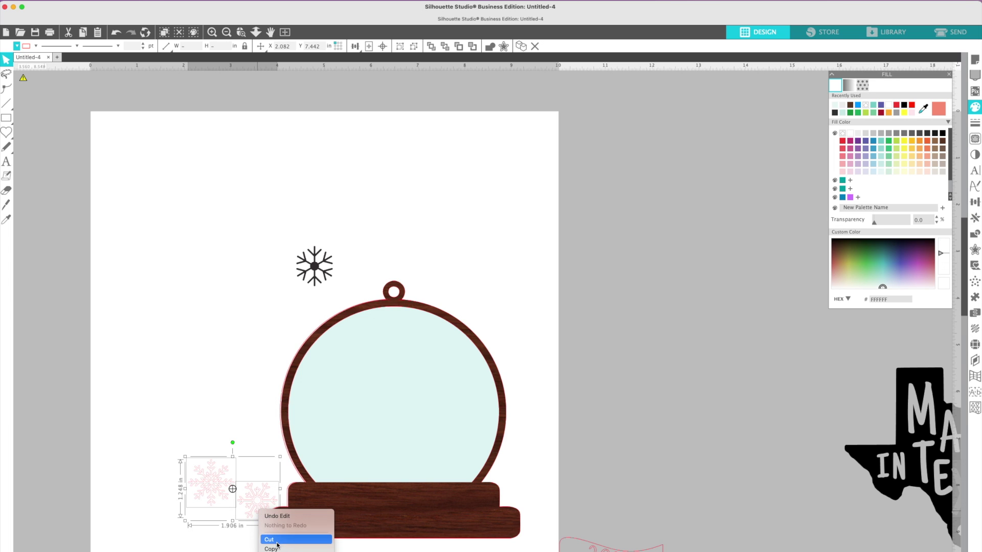
Change the snowflakes' stacking order and place the pair on the wooden base
right_click(214, 245)
click(251, 456)
click(254, 497)
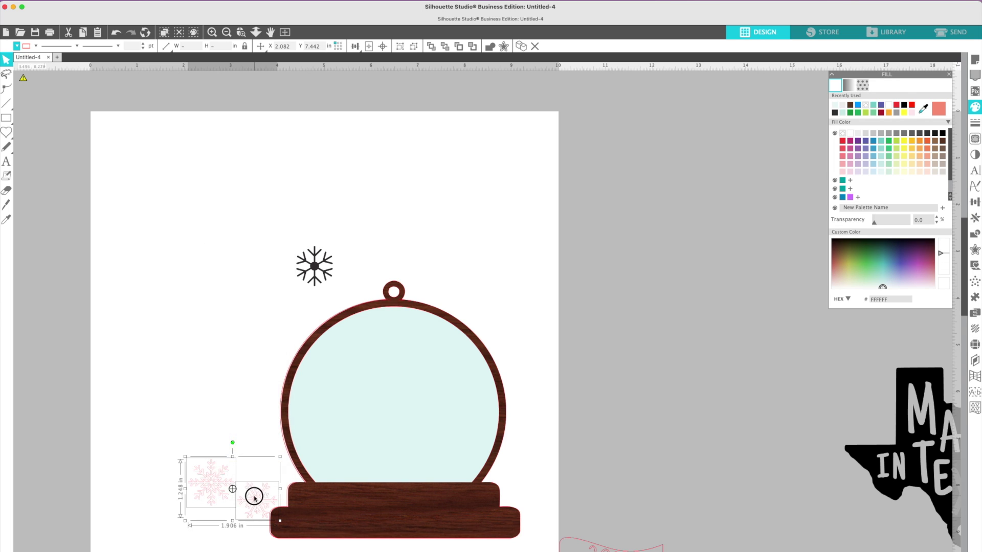
drag(254, 497, 357, 527)
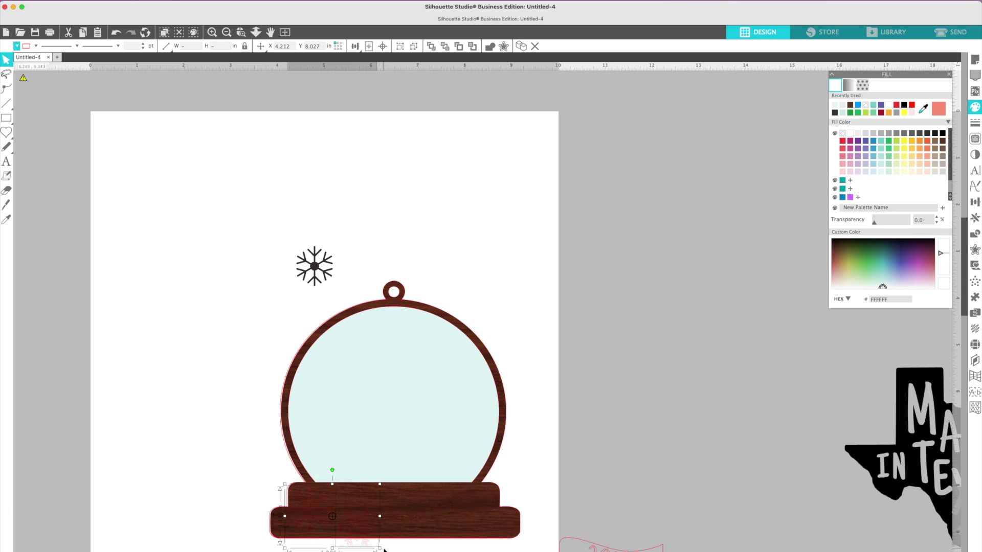
click(349, 525)
click(311, 513)
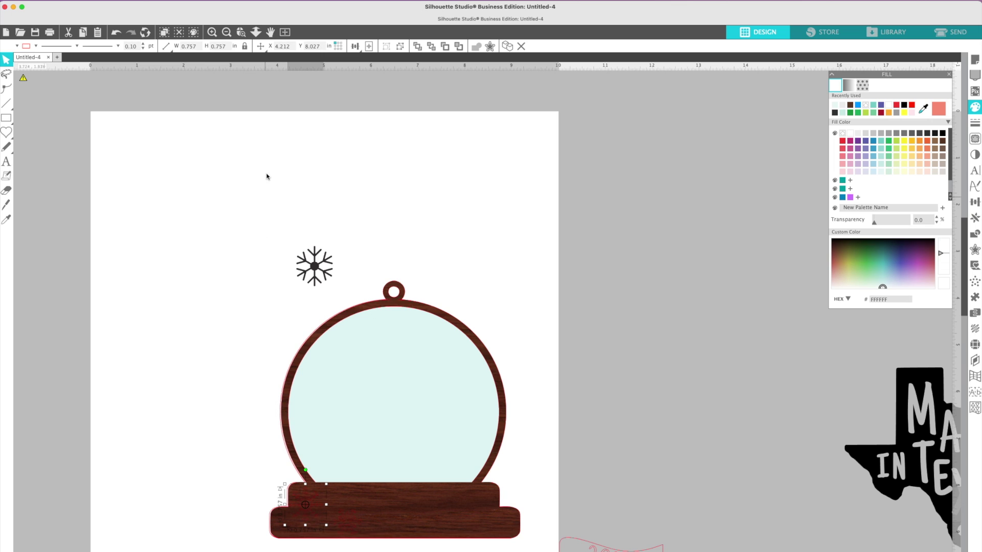
Give the snowflake a dark fill, a 1.25 pt outline and a new outline colour
click(38, 47)
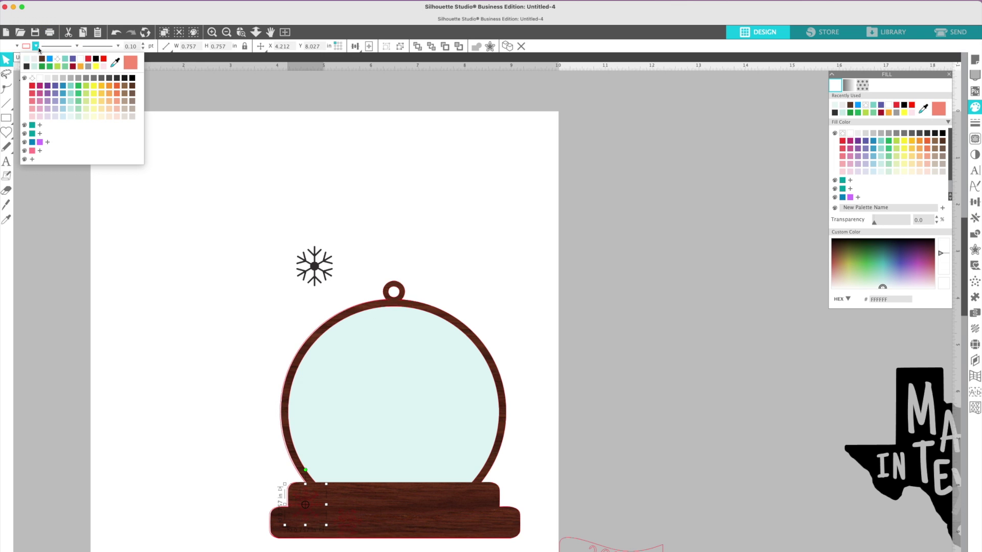
click(27, 66)
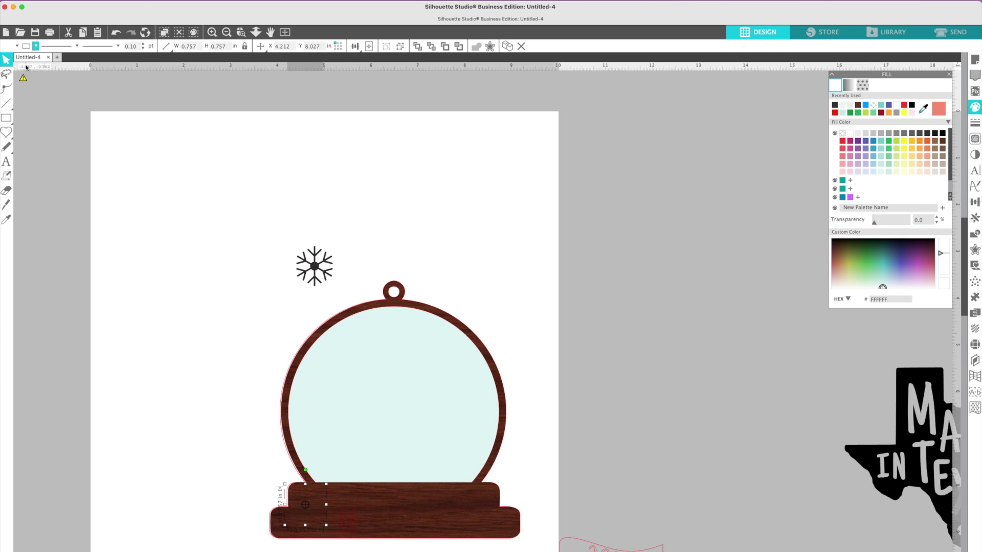
click(143, 46)
click(143, 45)
click(17, 46)
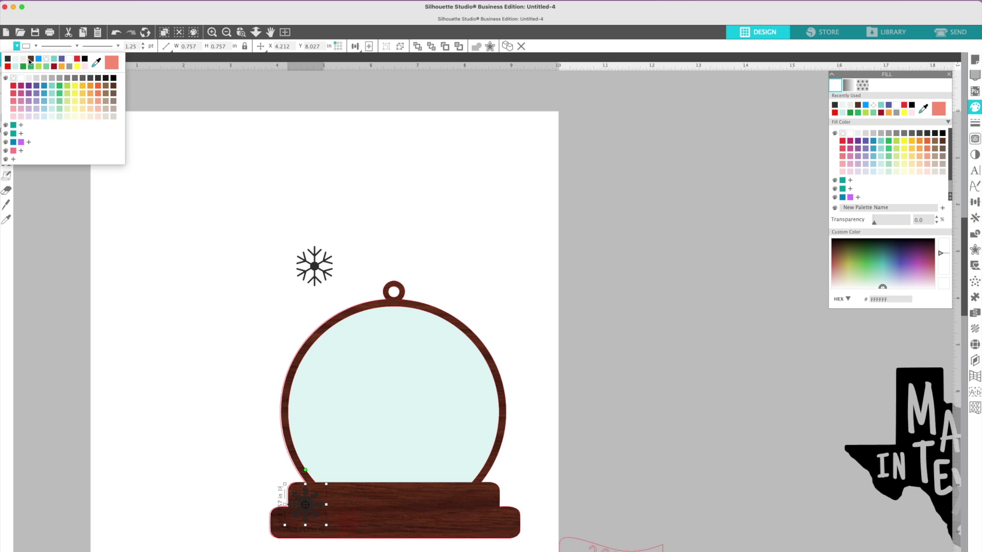
click(46, 60)
click(157, 357)
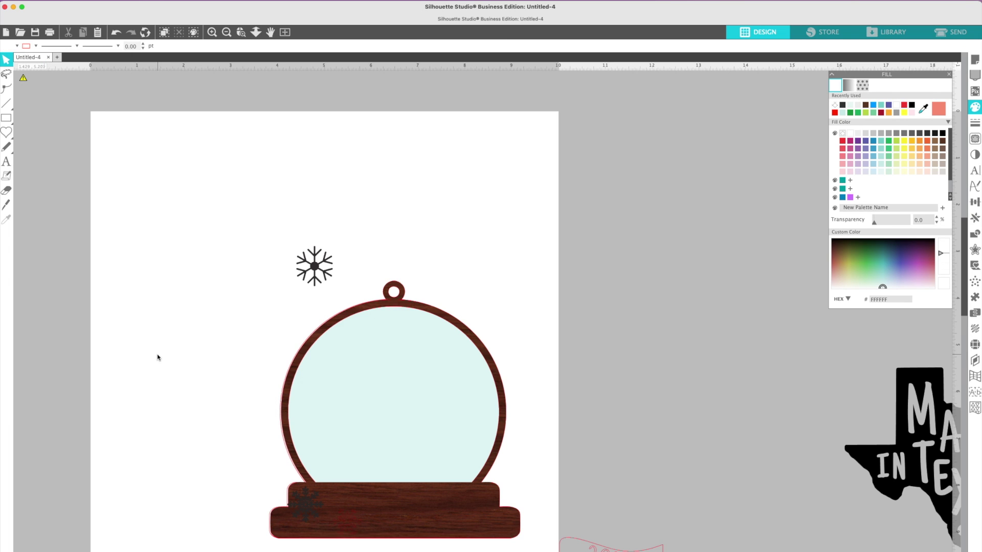
Reduce the small snowflake's outline to 0.75 pt and set it back on the base
drag(301, 506, 250, 496)
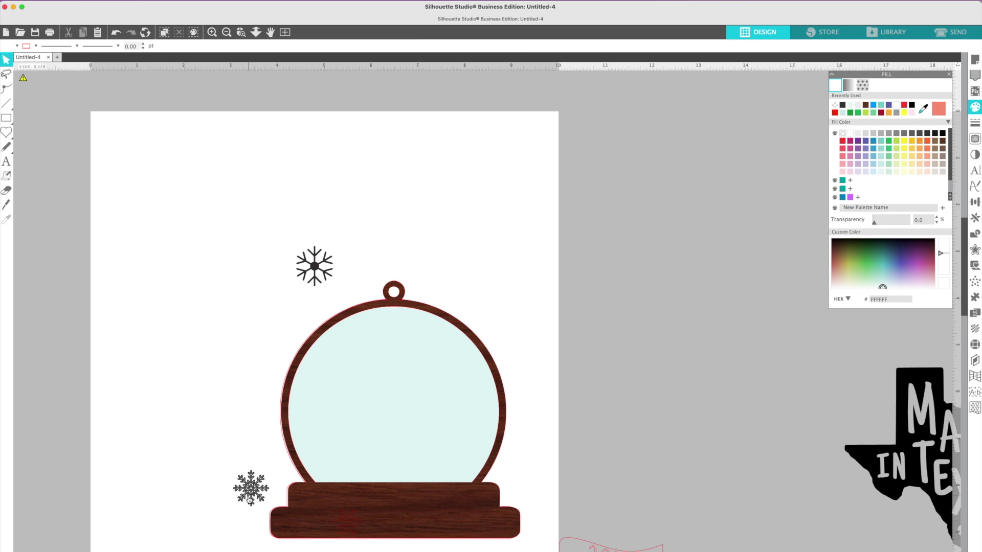
click(144, 48)
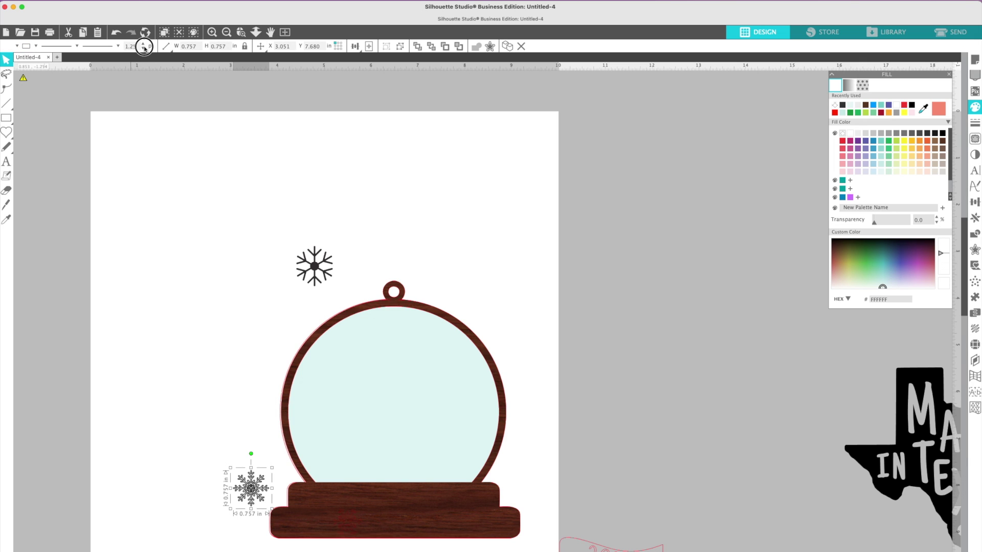
click(144, 48)
drag(246, 500, 308, 519)
click(318, 520)
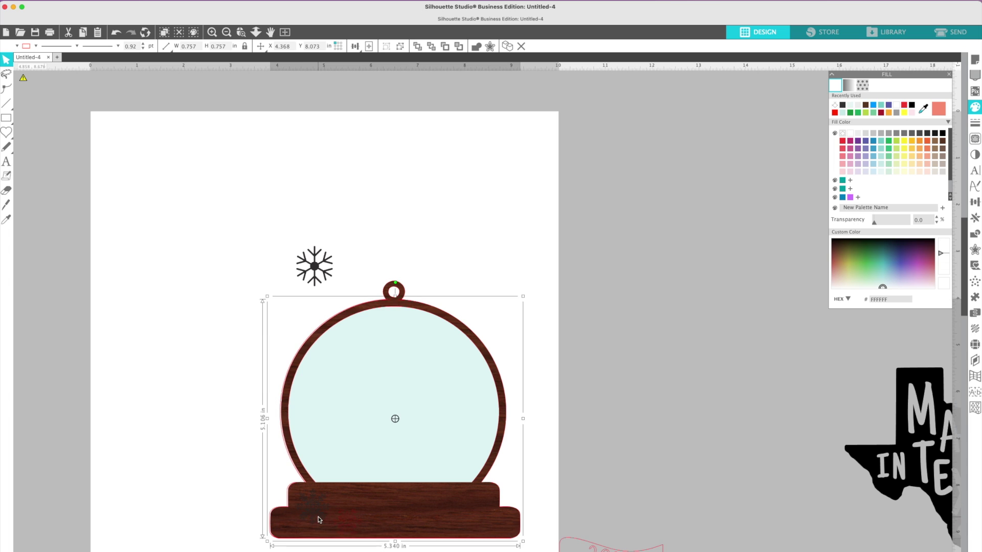
click(314, 515)
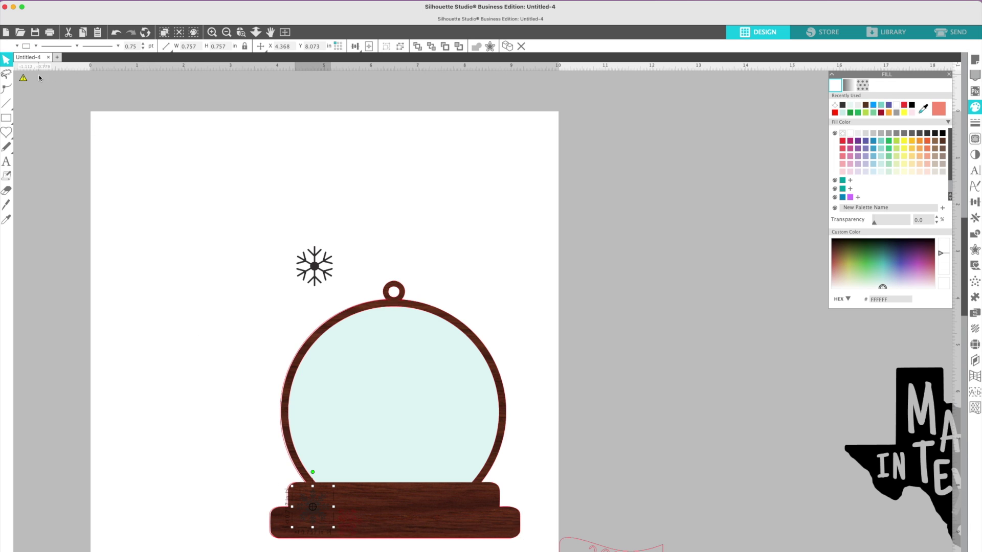
Recolour the base snowflake, trying white and light tan before a lighter cream fill
click(35, 47)
click(50, 60)
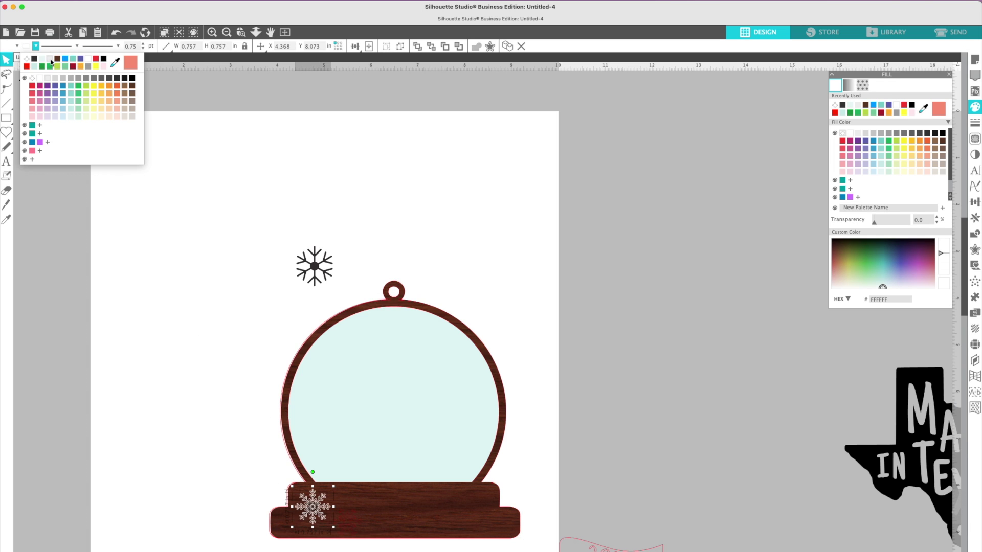
click(35, 46)
click(123, 107)
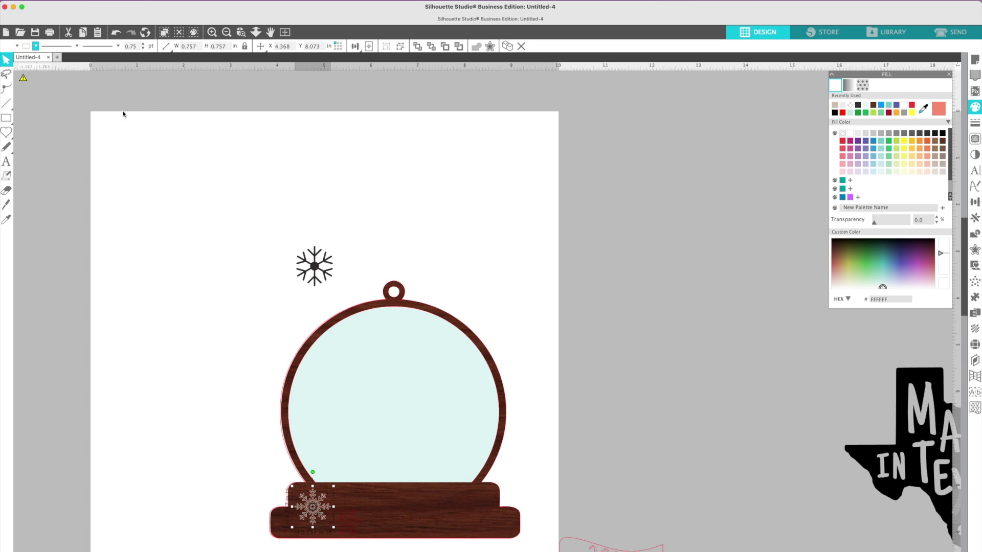
click(76, 46)
click(35, 47)
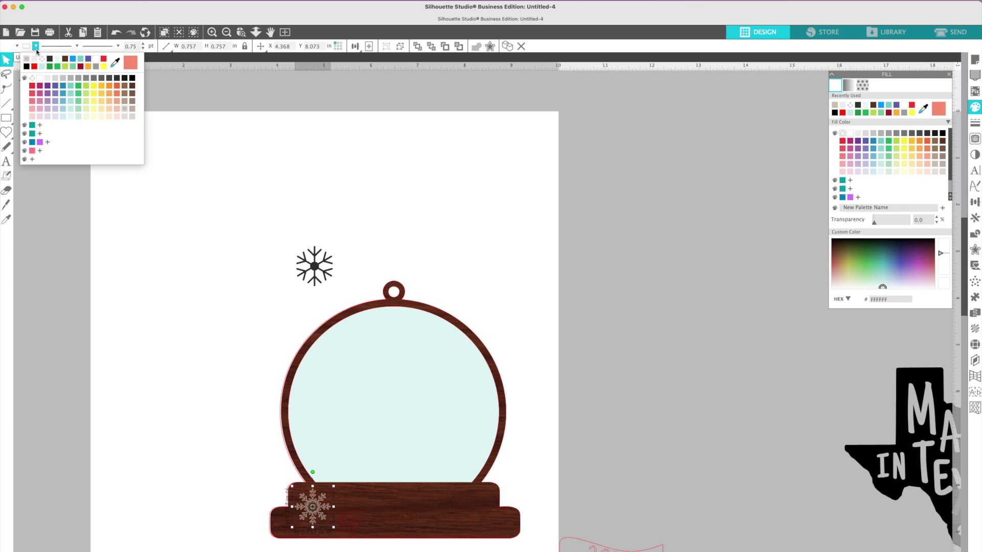
click(132, 117)
click(160, 423)
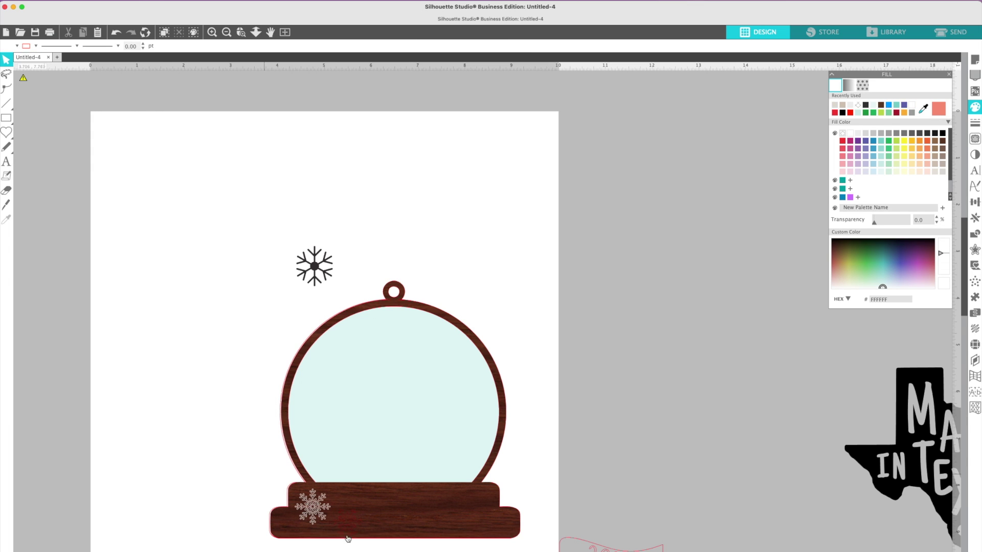
click(352, 525)
Copy the cream snowflake's look onto the hidden shape on the base with Transfer Properties
drag(314, 517, 310, 517)
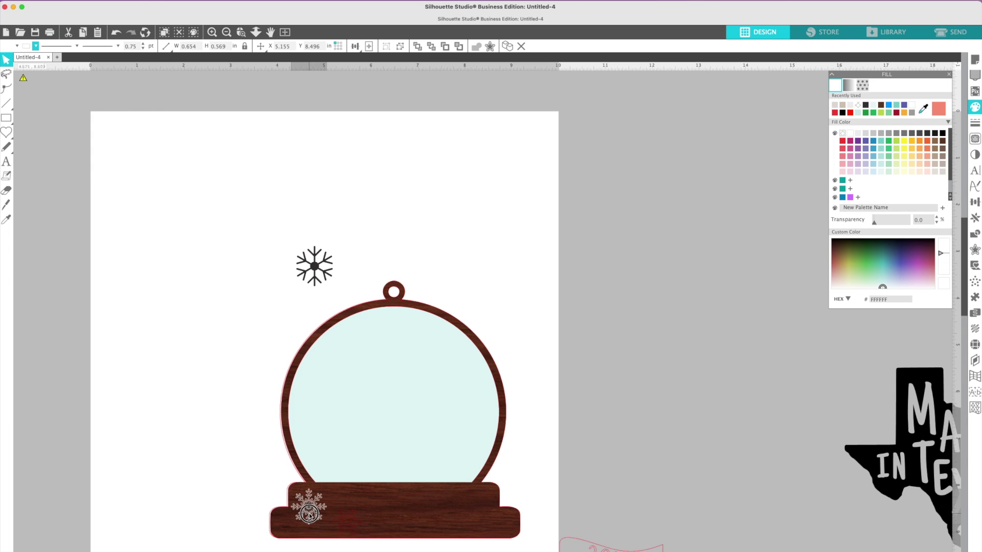
click(341, 527)
click(339, 523)
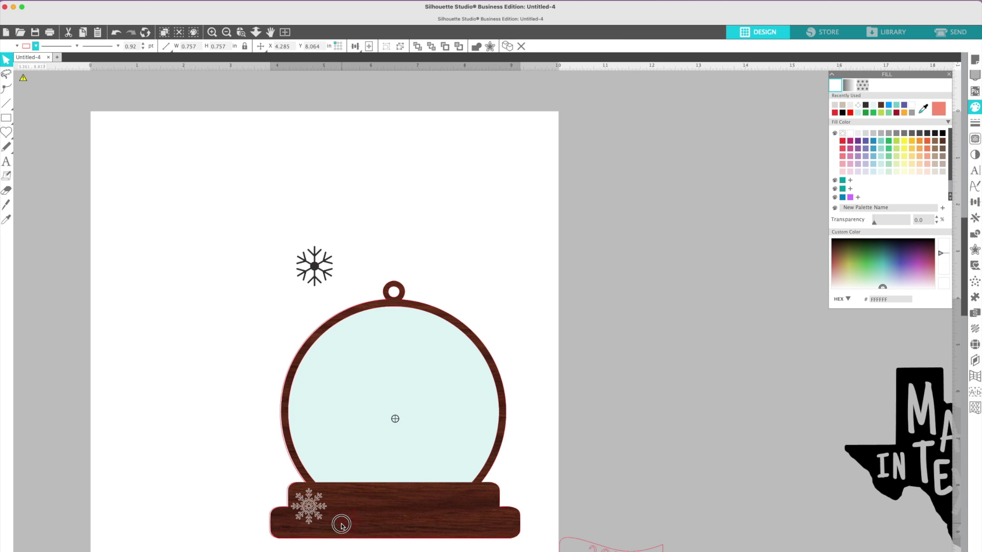
click(350, 528)
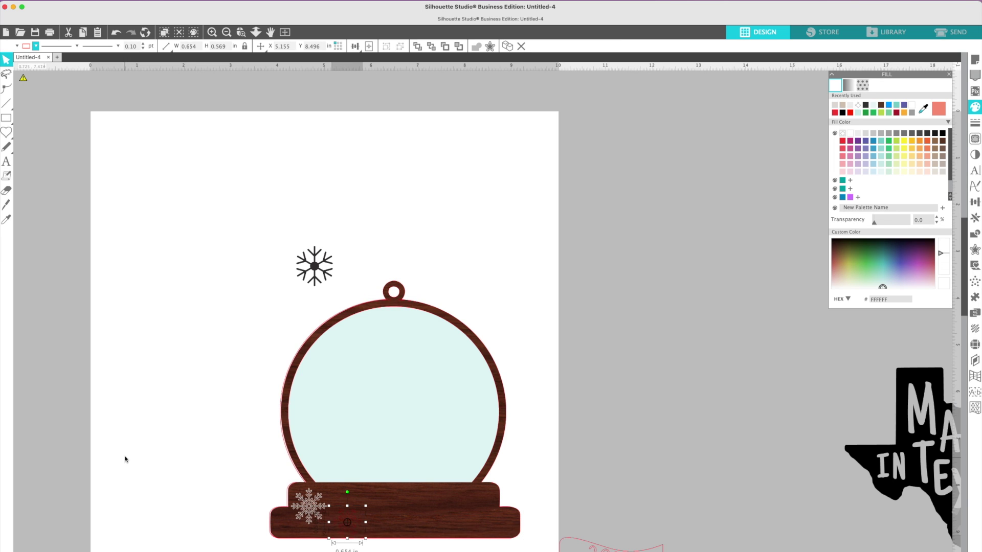
click(6, 221)
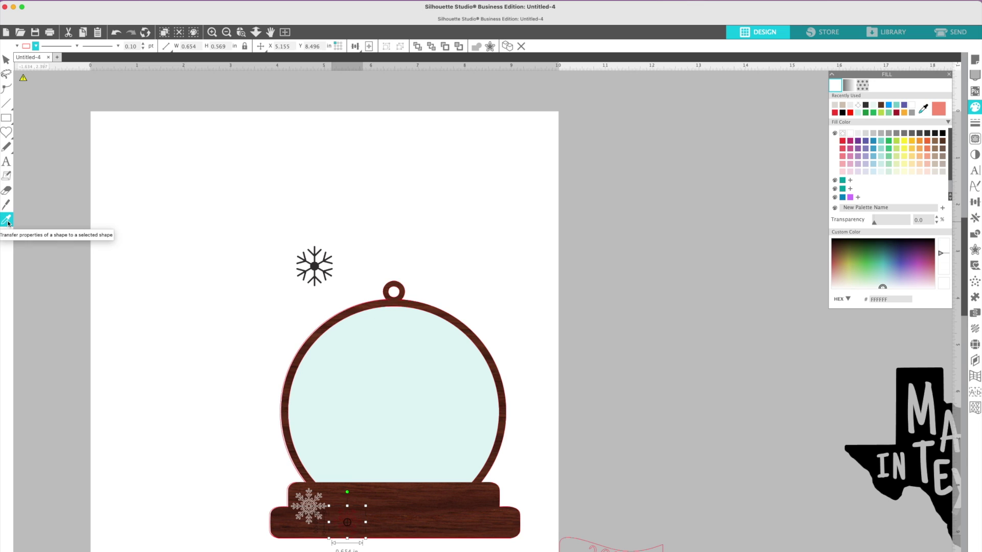
click(316, 498)
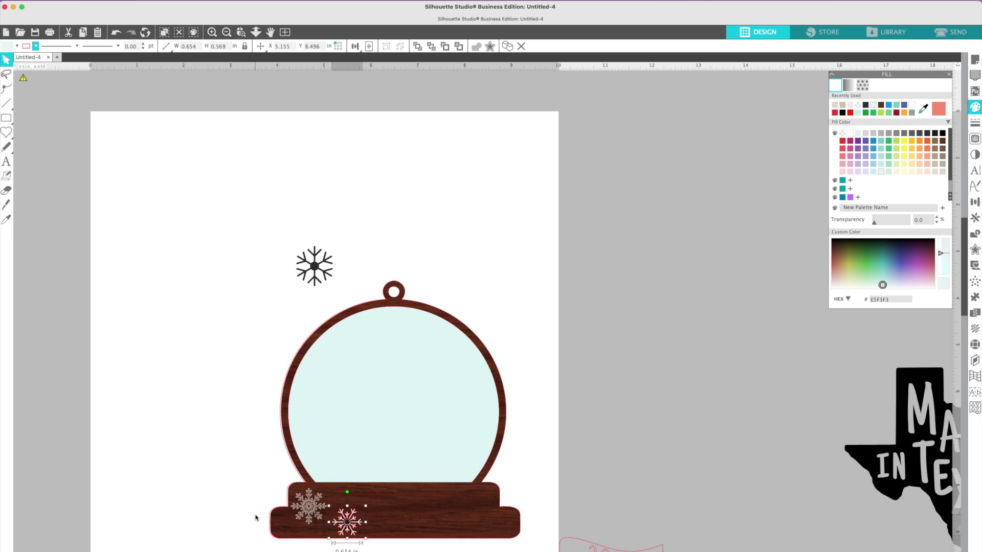
click(202, 384)
Recolour the remaining pink snowflake cream white
click(352, 533)
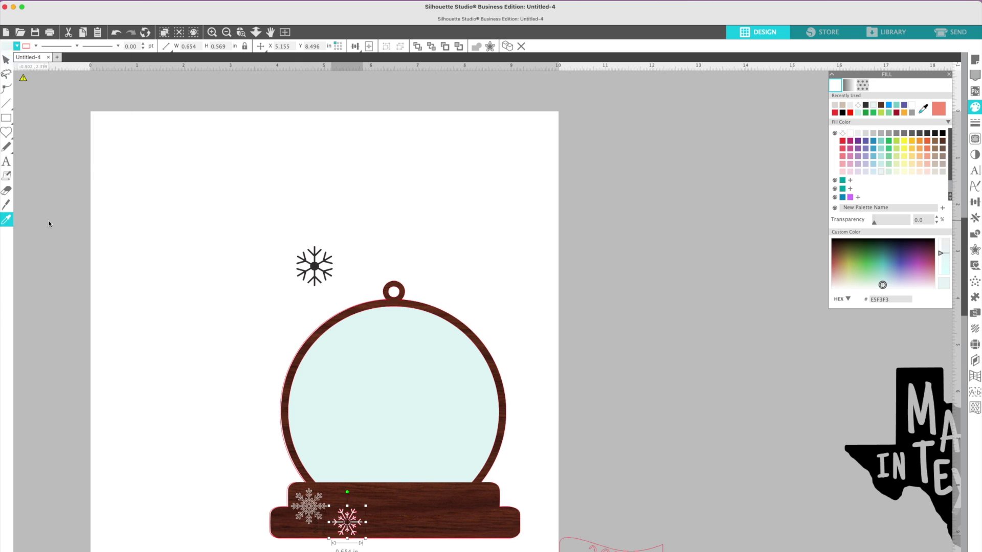
click(17, 46)
click(290, 529)
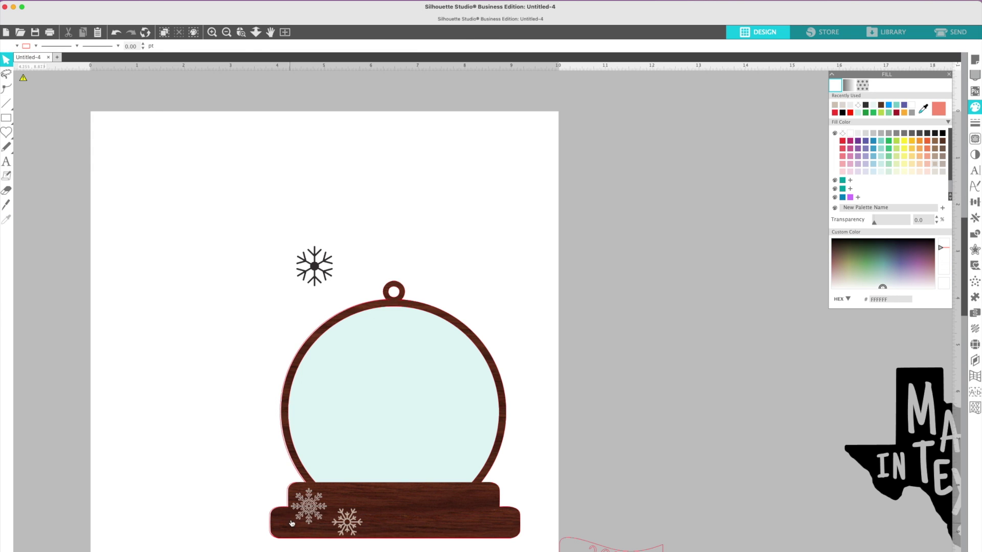
click(292, 523)
click(307, 513)
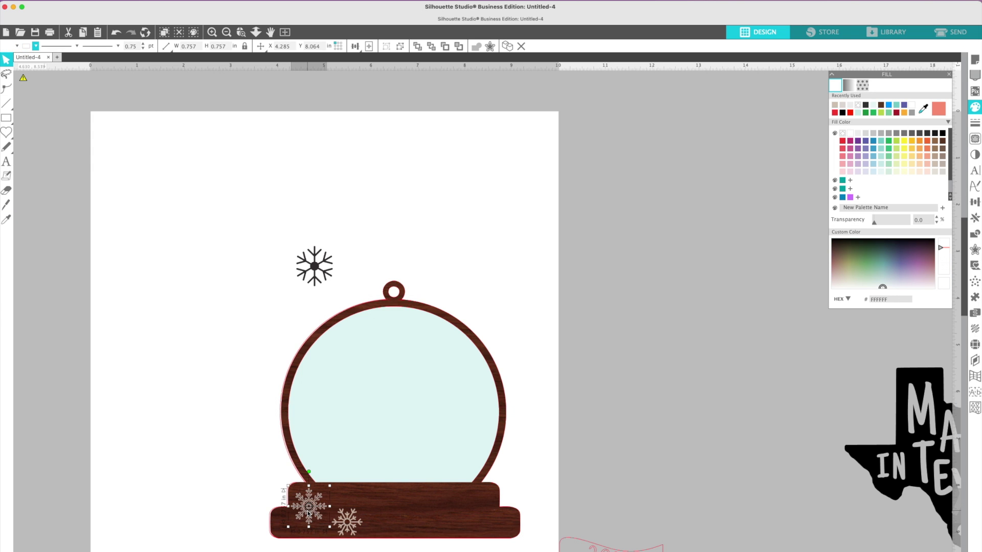
Duplicate the small snowflake to mid-base, undoing an accidental shift of the frame
key(super+d)
drag(309, 513, 387, 506)
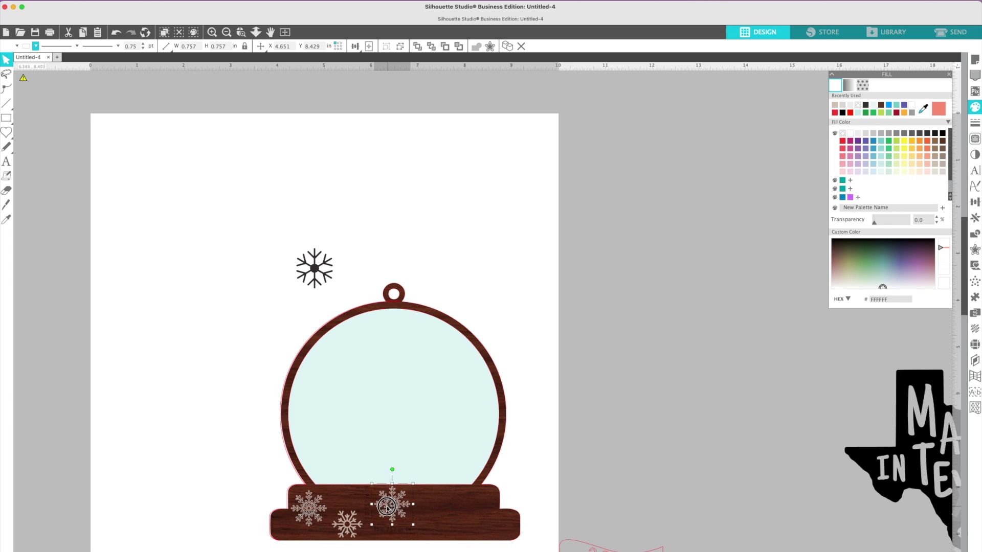
key(super+d)
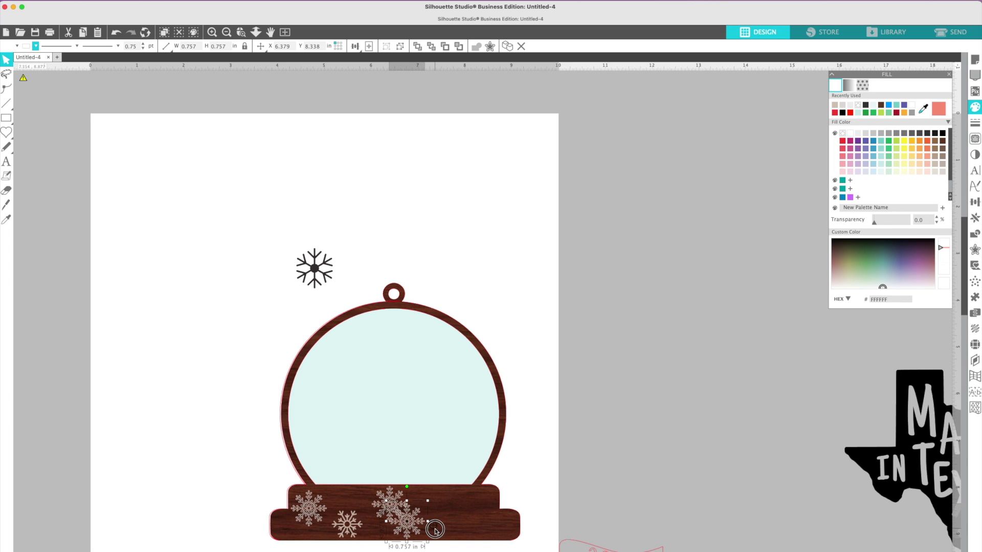
drag(417, 533, 436, 536)
key(super+z)
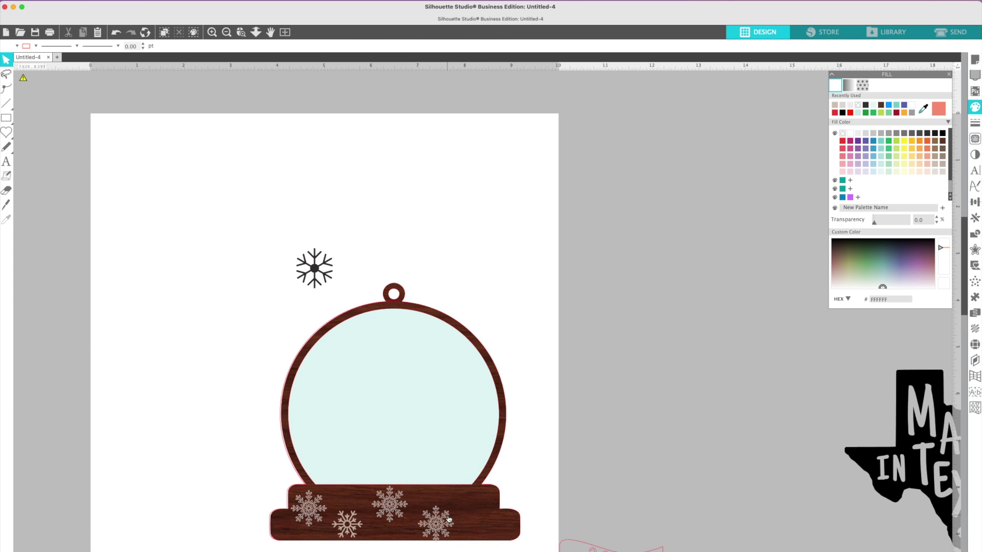
Duplicate another snowflake and place it at the base's right end
click(463, 524)
click(345, 525)
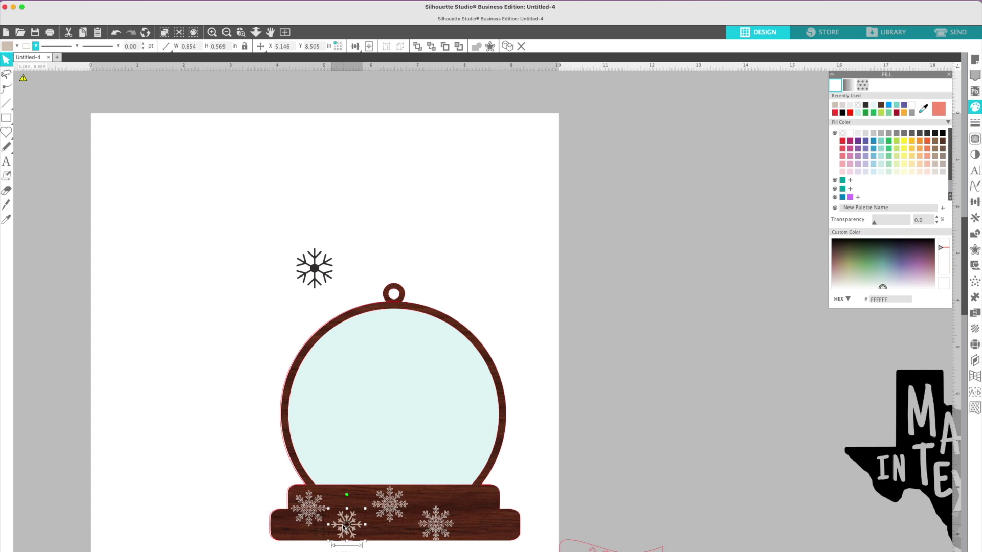
key(super+d)
drag(364, 547, 487, 515)
click(532, 475)
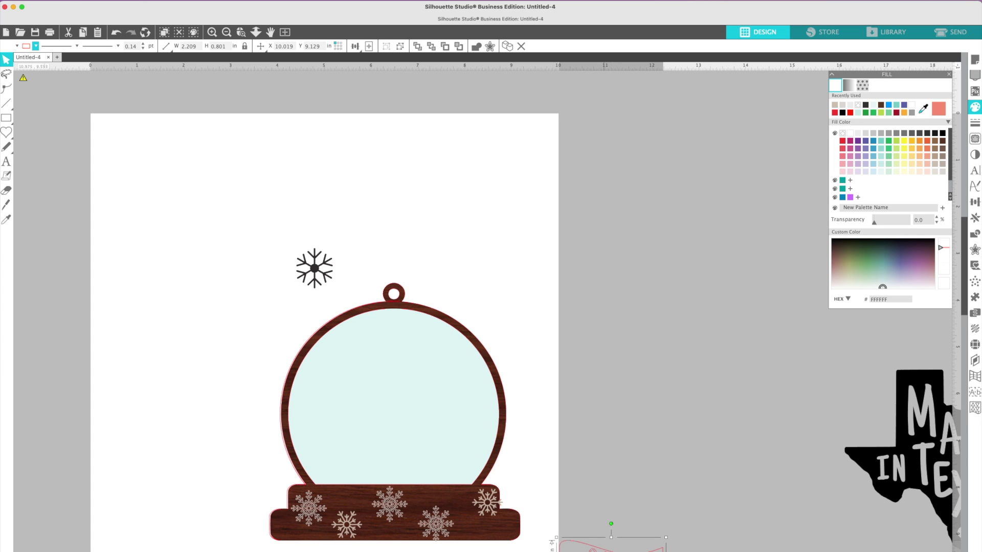
Move the 2023 banner from the page bottom to the lower left beside the globe
click(658, 547)
drag(608, 548, 200, 503)
click(199, 503)
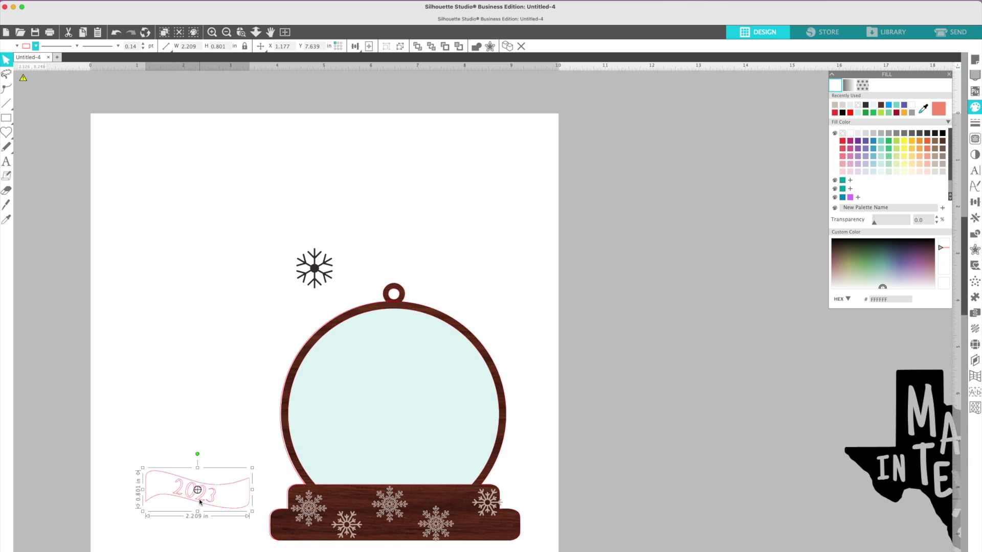
right_click(198, 490)
key(Escape)
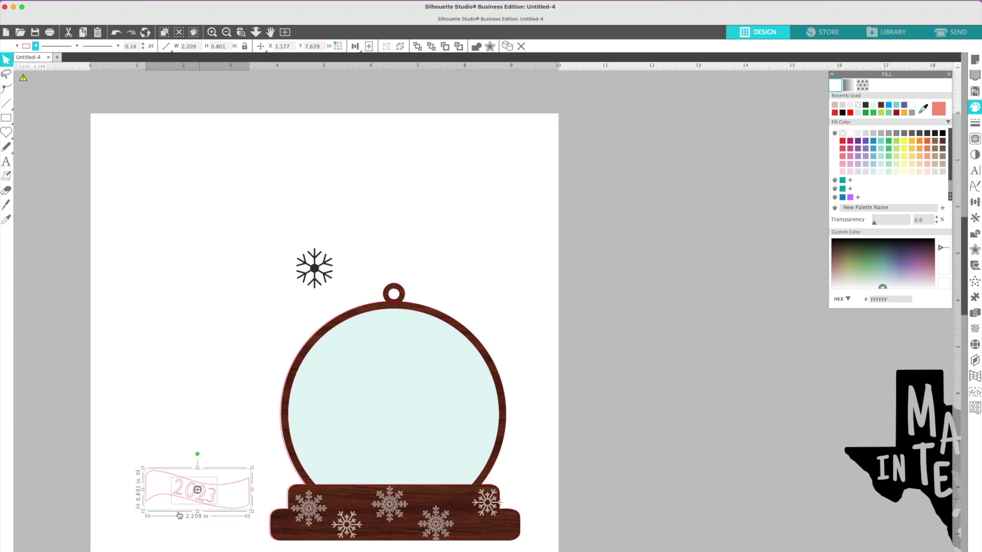
click(179, 513)
click(152, 478)
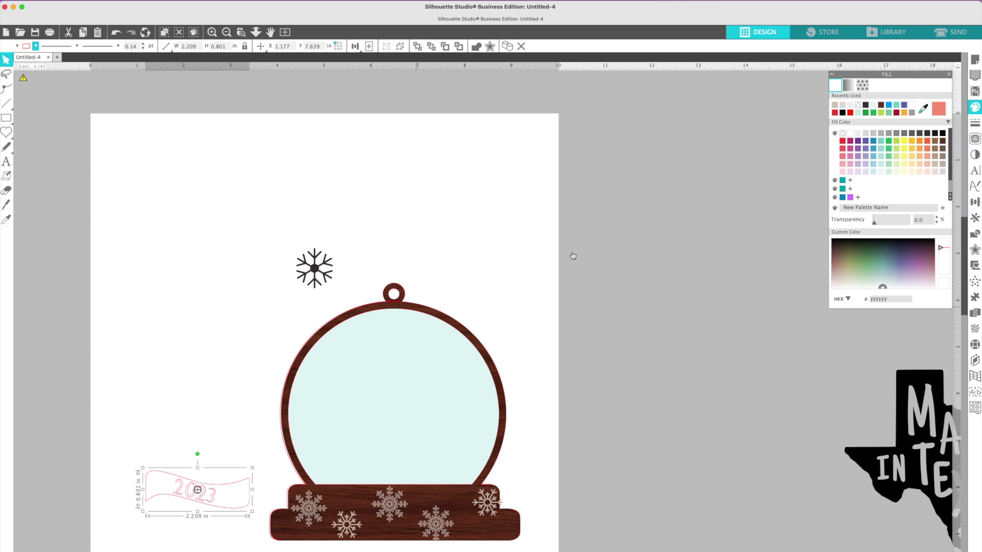
Fill the banner with the light wood pattern and the 2023 lettering with dark wood
click(862, 85)
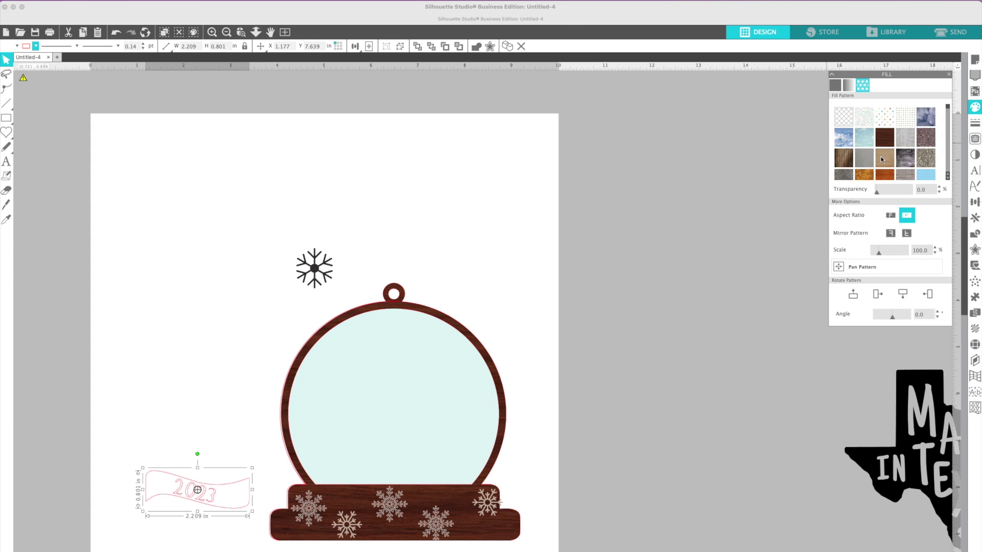
click(880, 157)
click(181, 491)
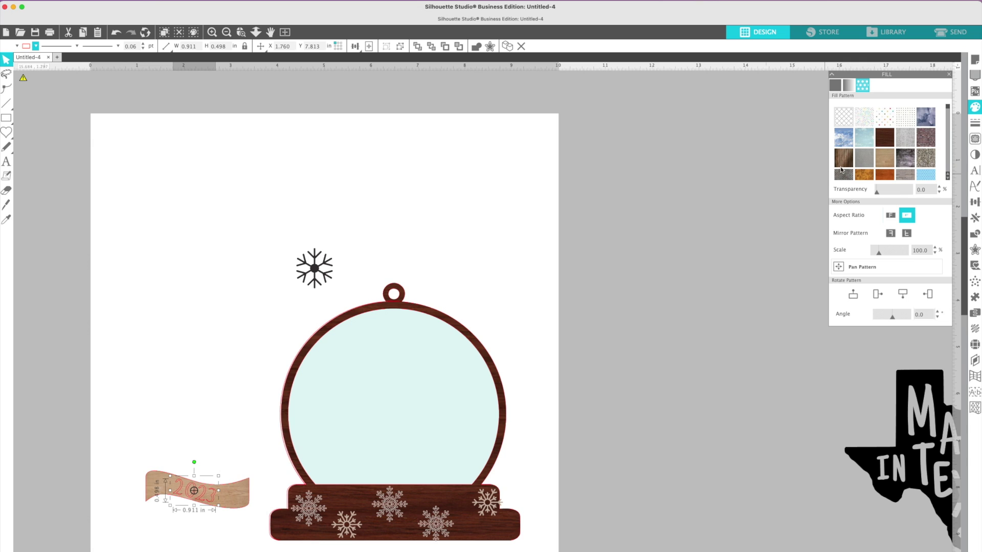
click(889, 137)
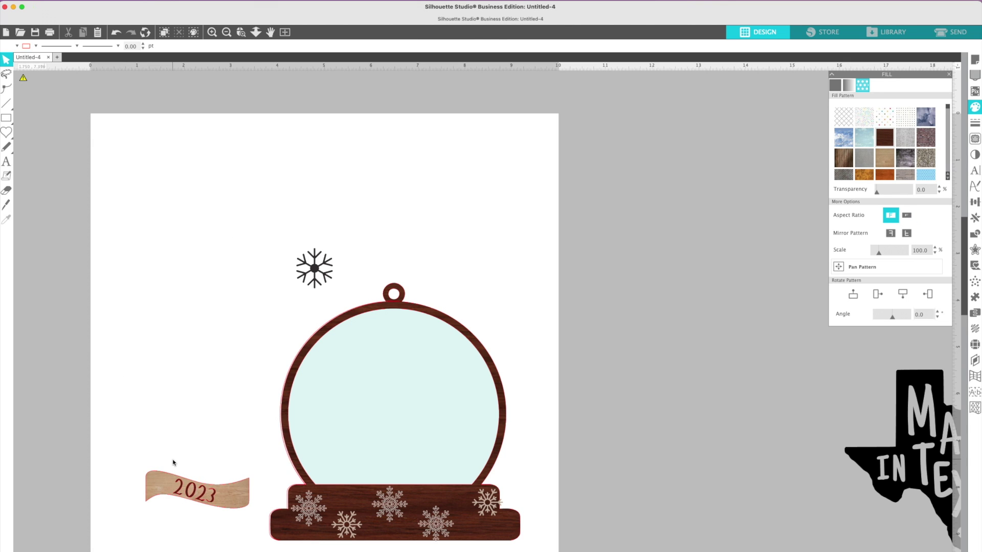
drag(172, 462, 201, 429)
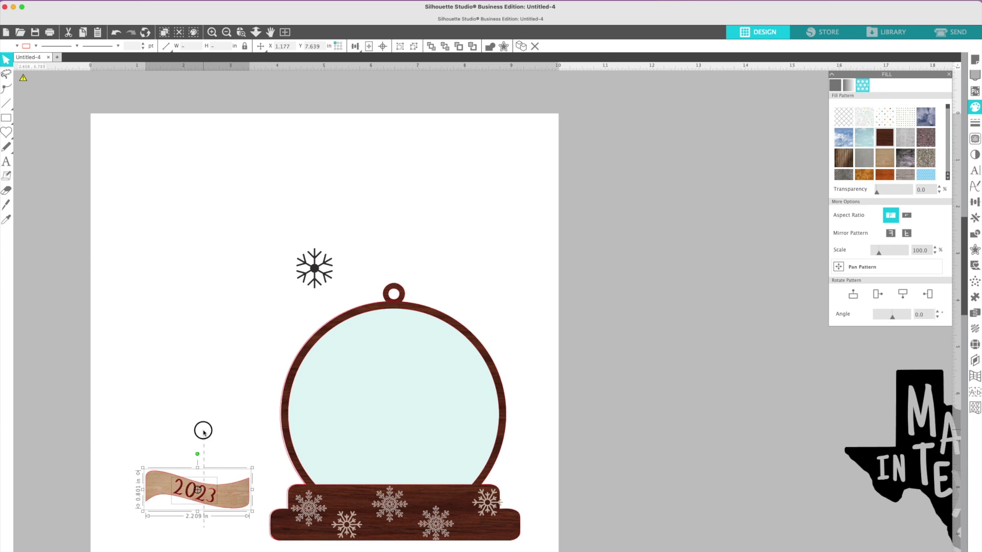
Clear the lettering's solid colour, move the 2023 banner onto the base and bring it to front
click(35, 46)
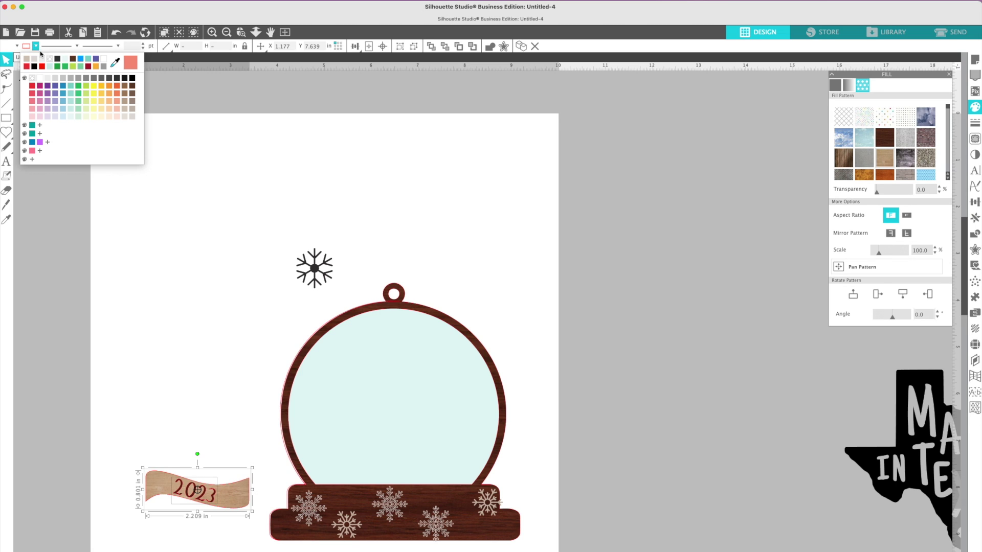
click(50, 60)
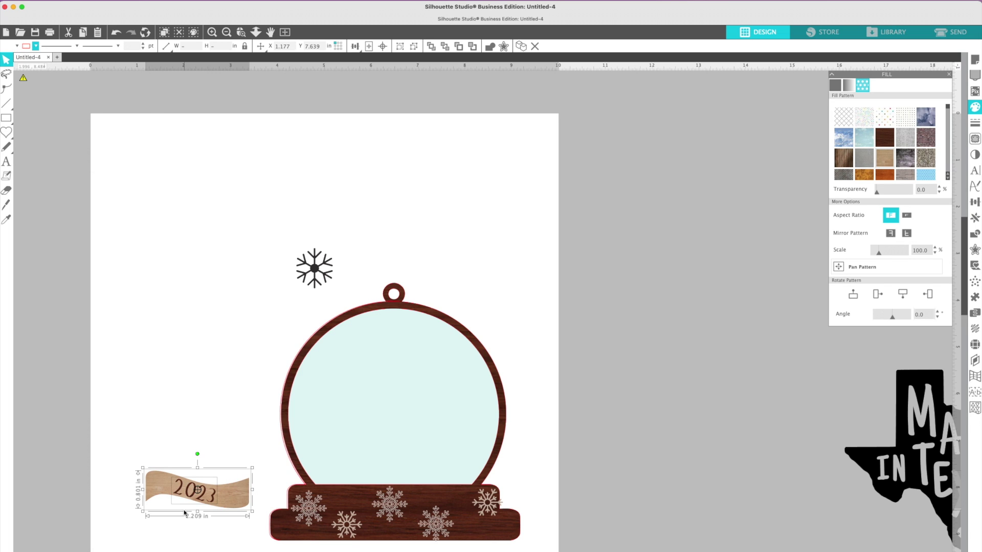
drag(187, 499, 215, 485)
right_click(214, 483)
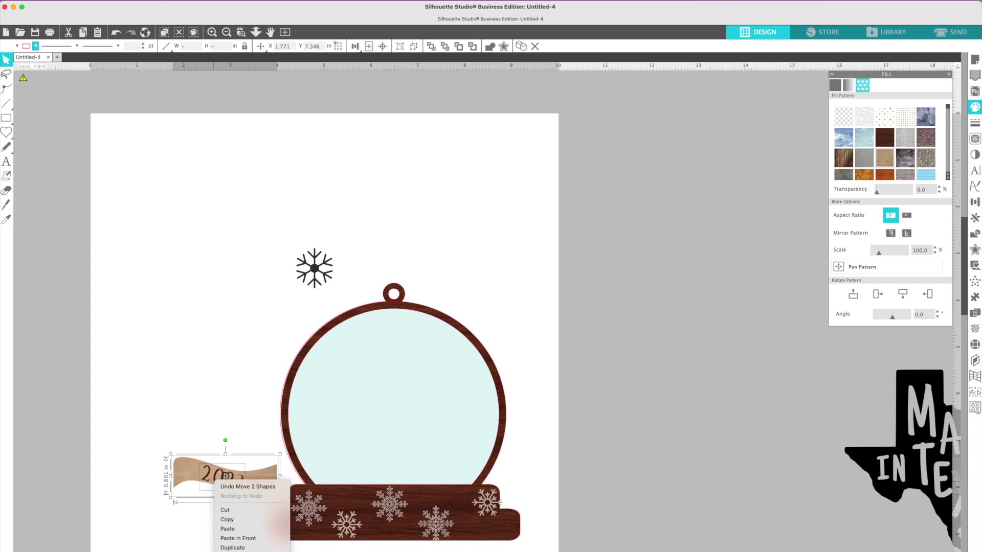
right_click(201, 307)
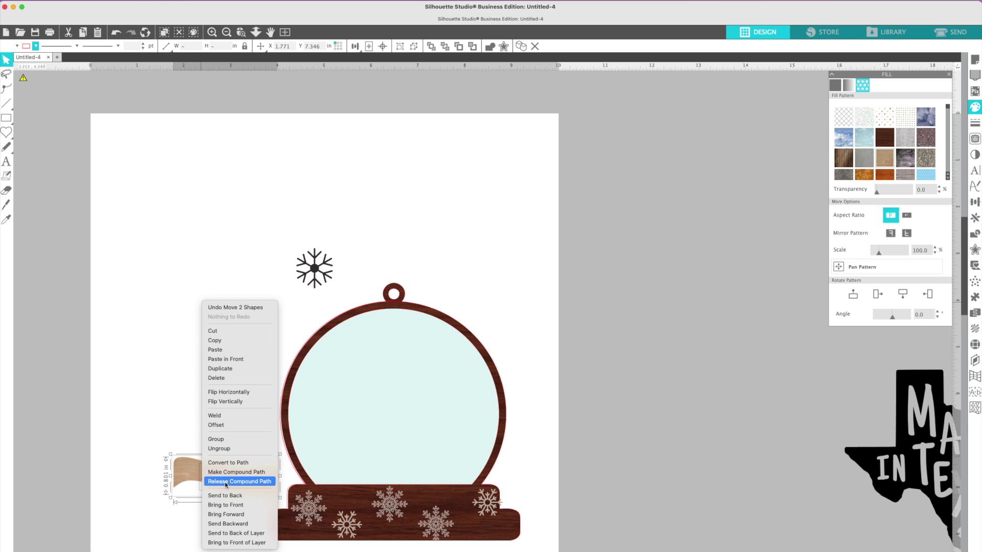
click(223, 506)
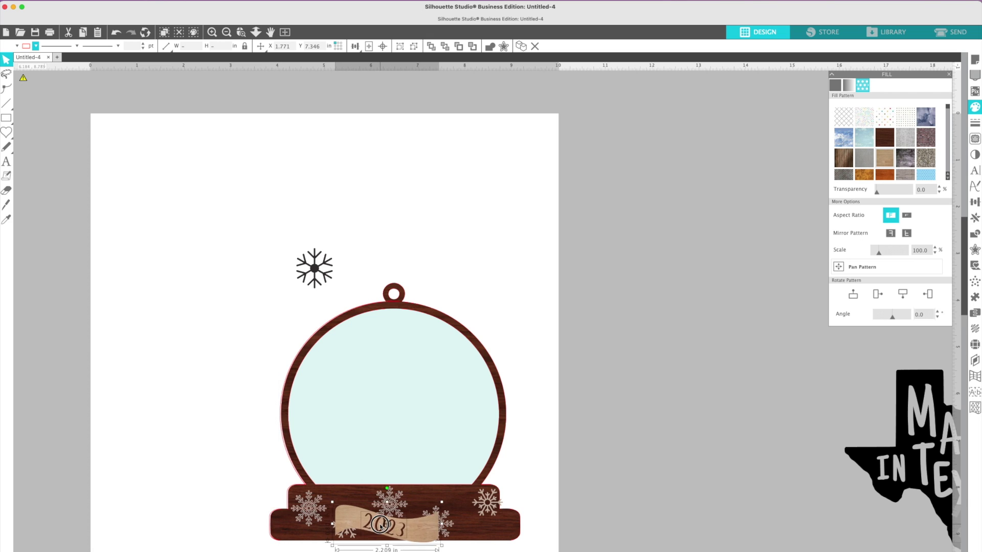
drag(379, 525, 385, 515)
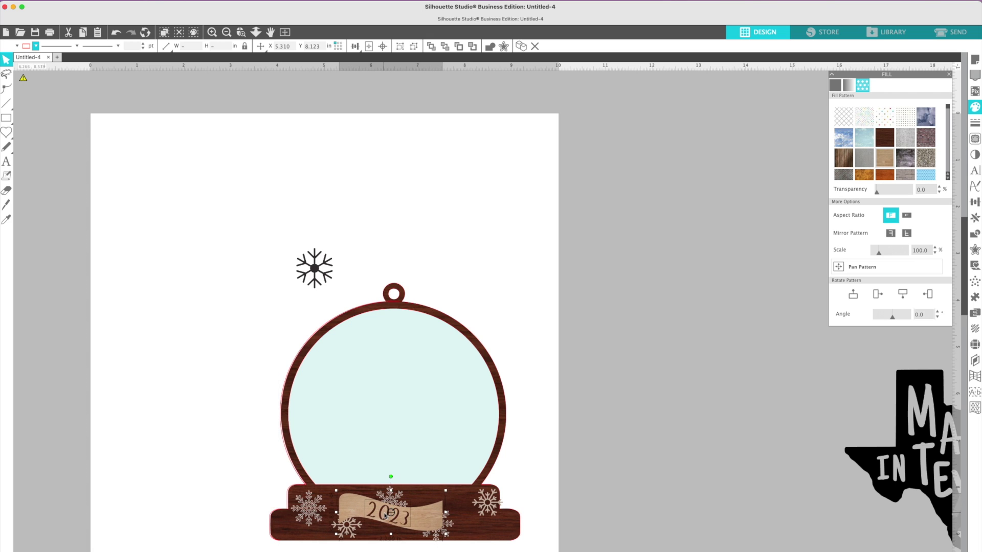
Duplicate the globe frame offset to the right and shift the front frame and base left
click(541, 456)
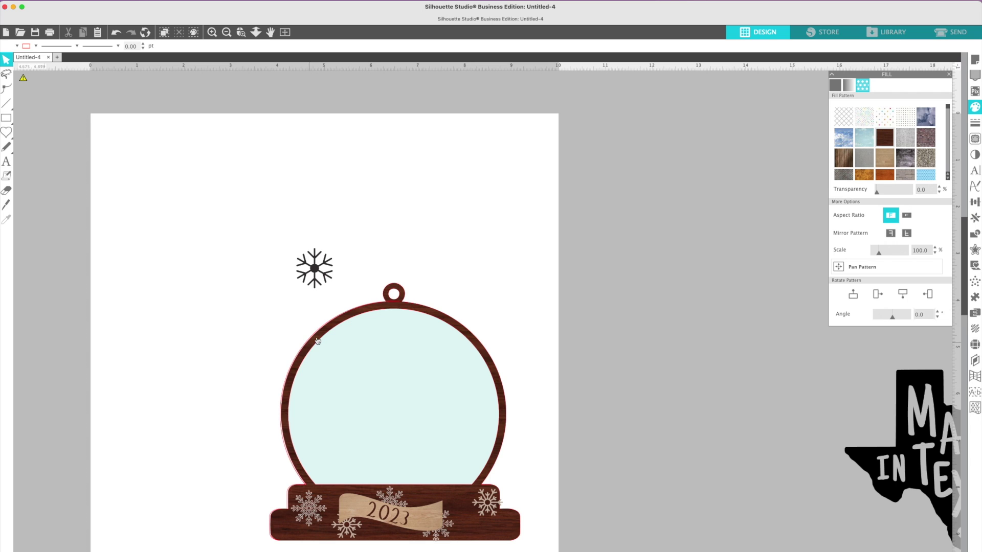
drag(395, 289, 456, 286)
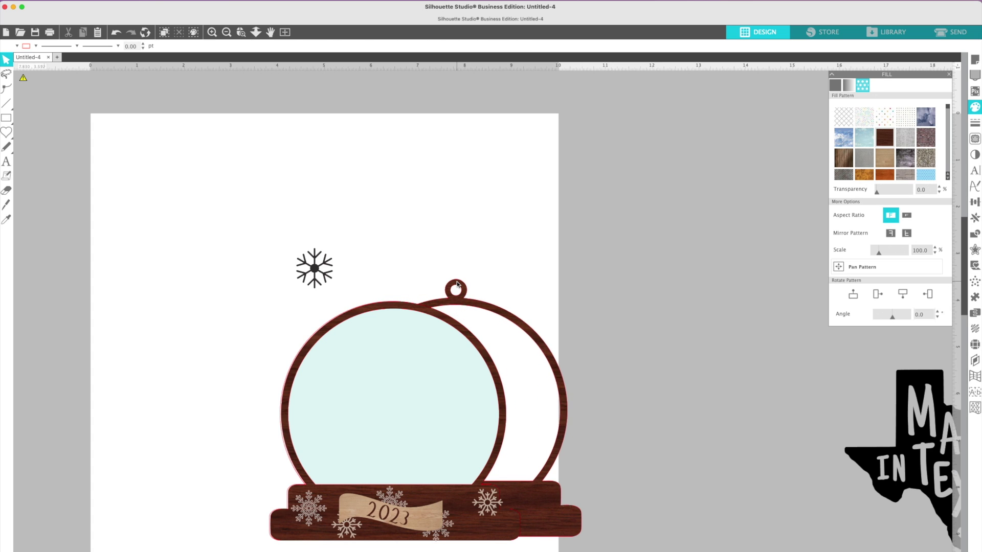
drag(443, 321, 416, 321)
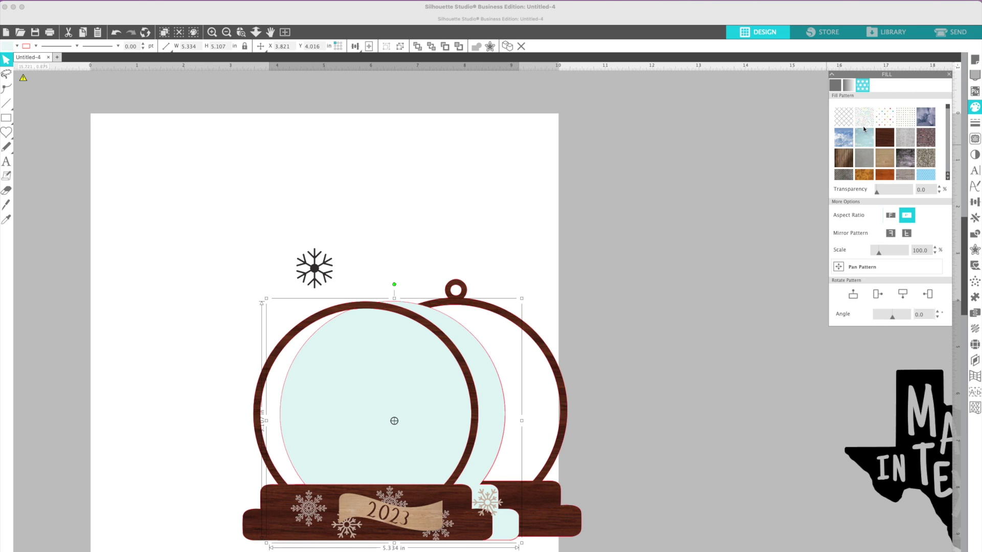
Scroll through the fill patterns and open the design library
scroll(863, 128, down, 5)
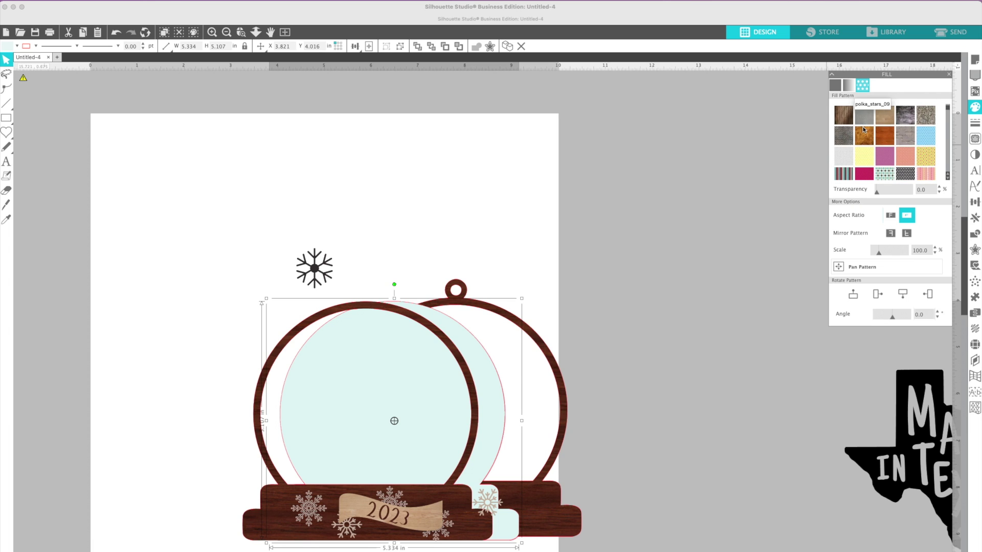
scroll(862, 128, down, 6)
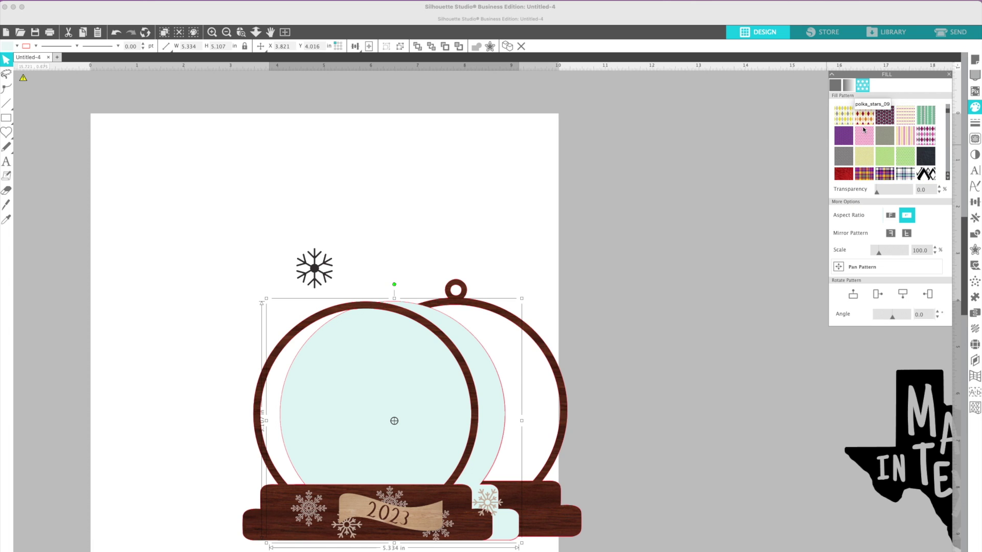
scroll(863, 129, down, 2)
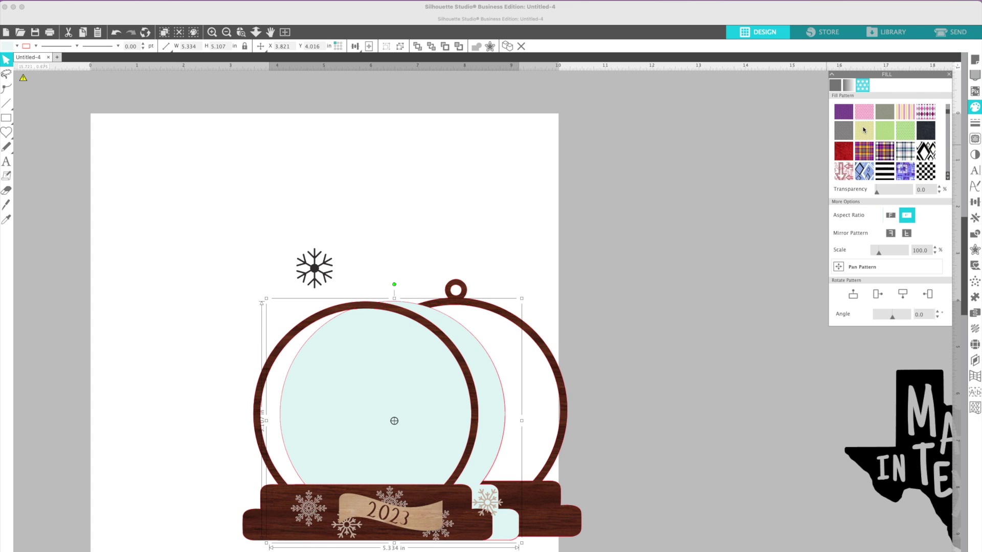
click(887, 31)
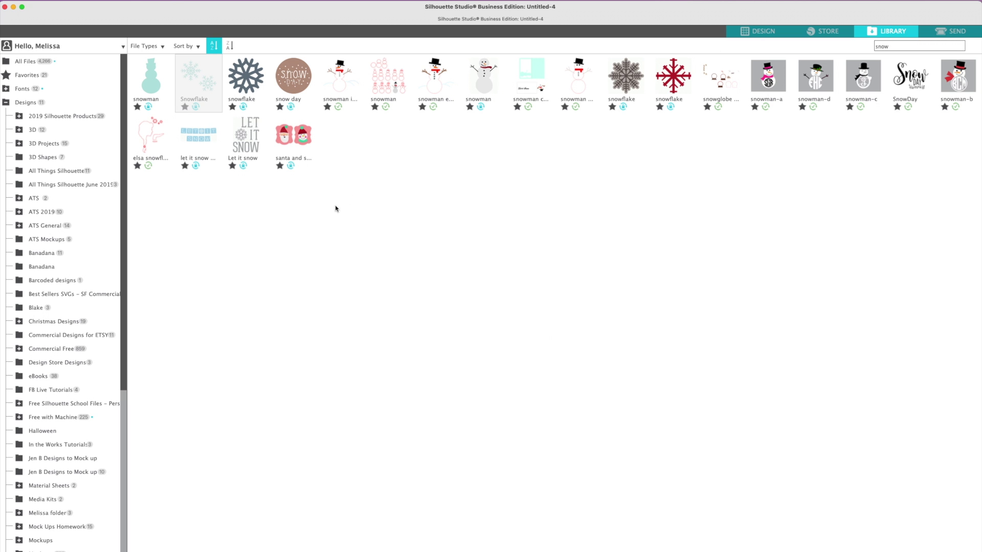
Show the Patterns collection in the library and switch to the Finder window
click(7, 105)
click(20, 118)
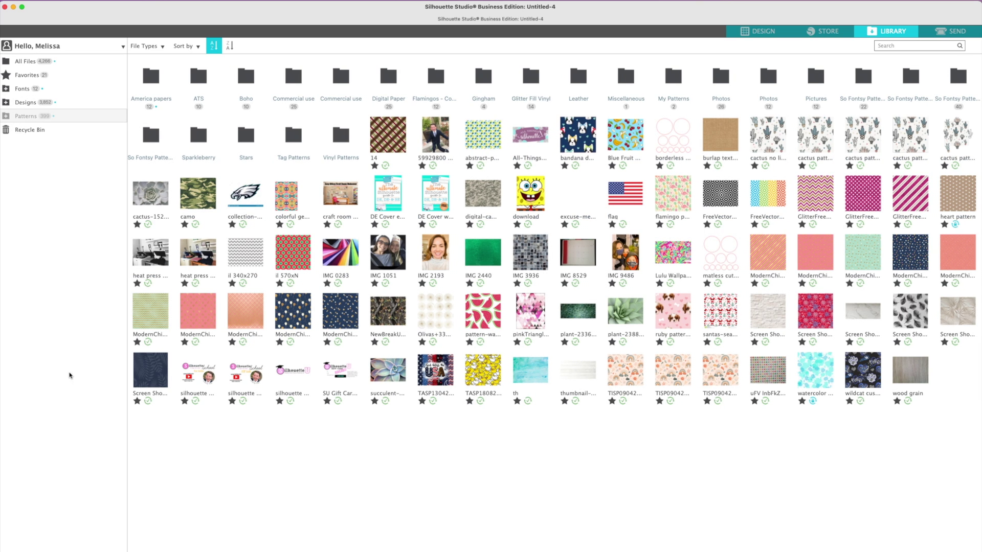
key(super+Tab)
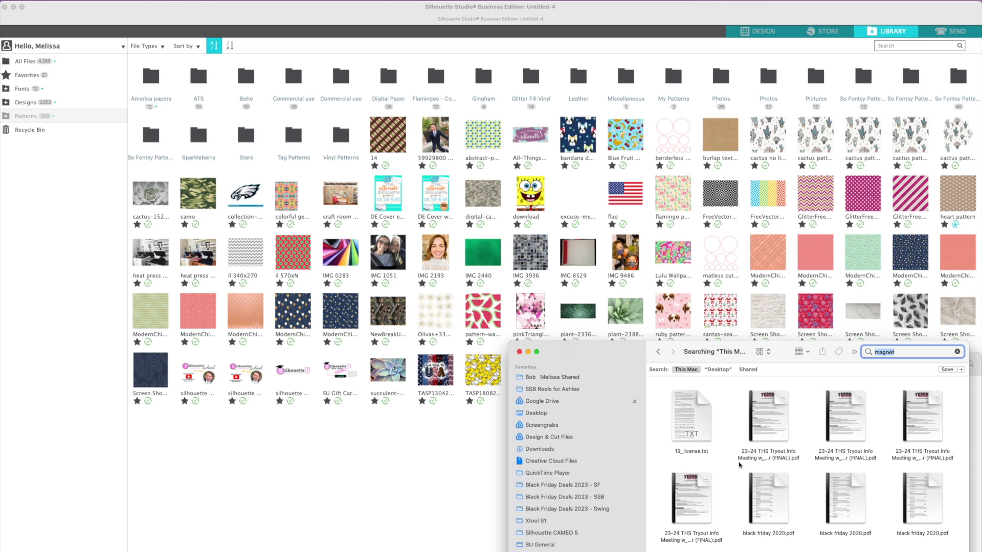
scroll(657, 461, down, 5)
click(957, 351)
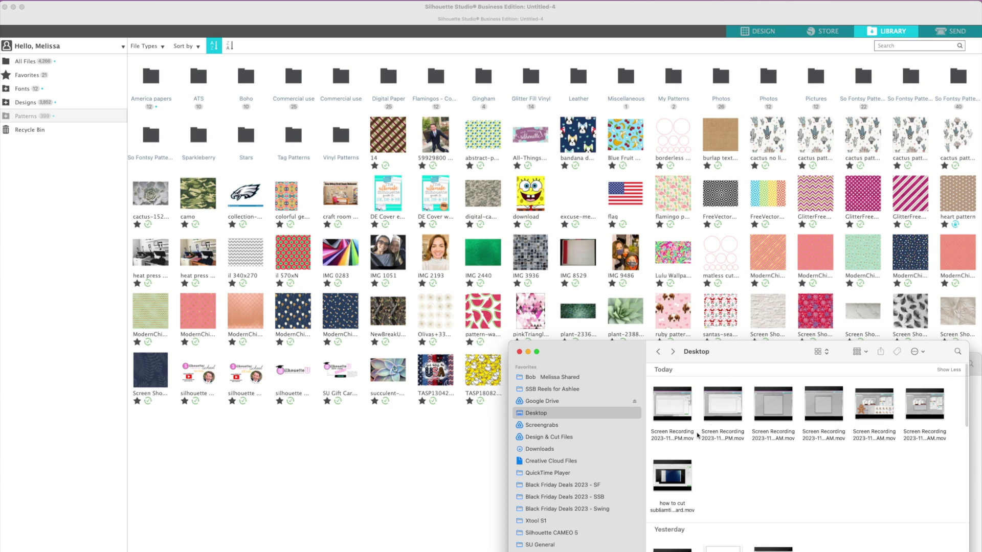
Drag 11.jpg from Design & Cut Files > Digital Backgrounds and Papers > Paper-3 into Patterns
click(543, 439)
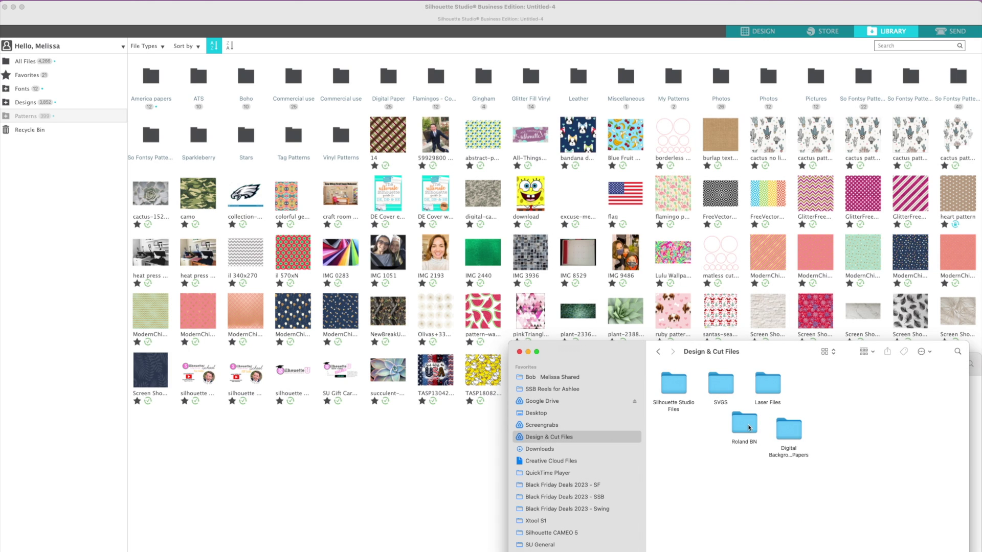
double_click(785, 430)
double_click(765, 390)
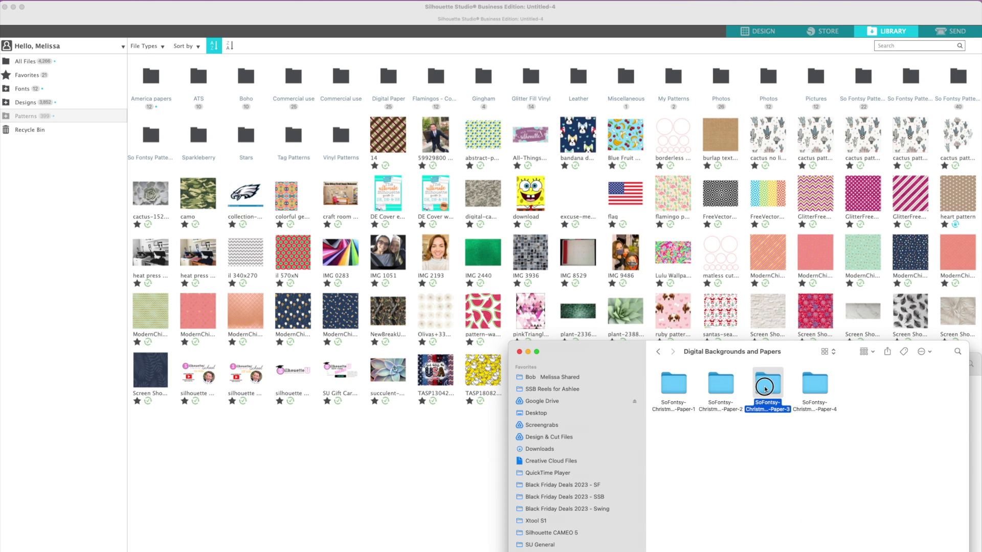
scroll(742, 463, right, 3)
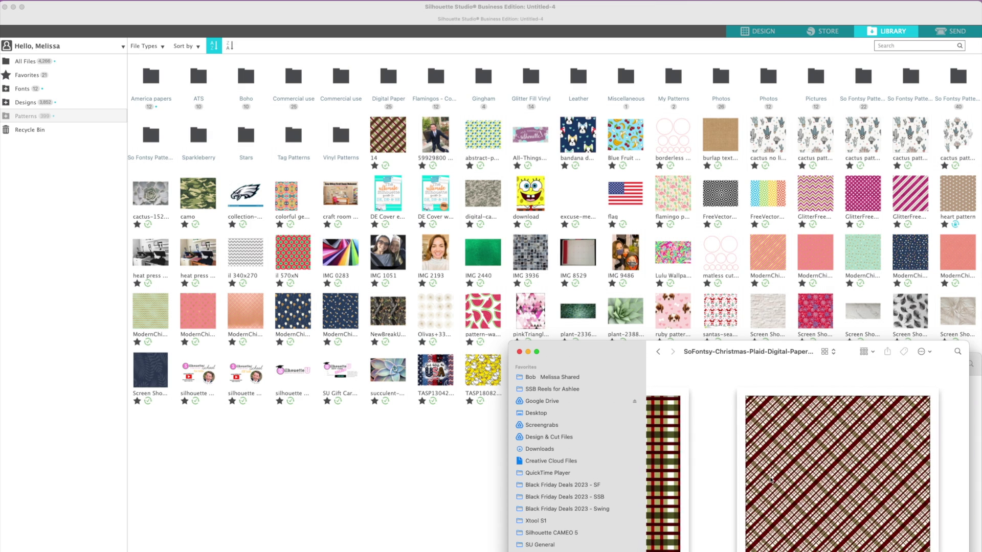
drag(732, 471, 348, 460)
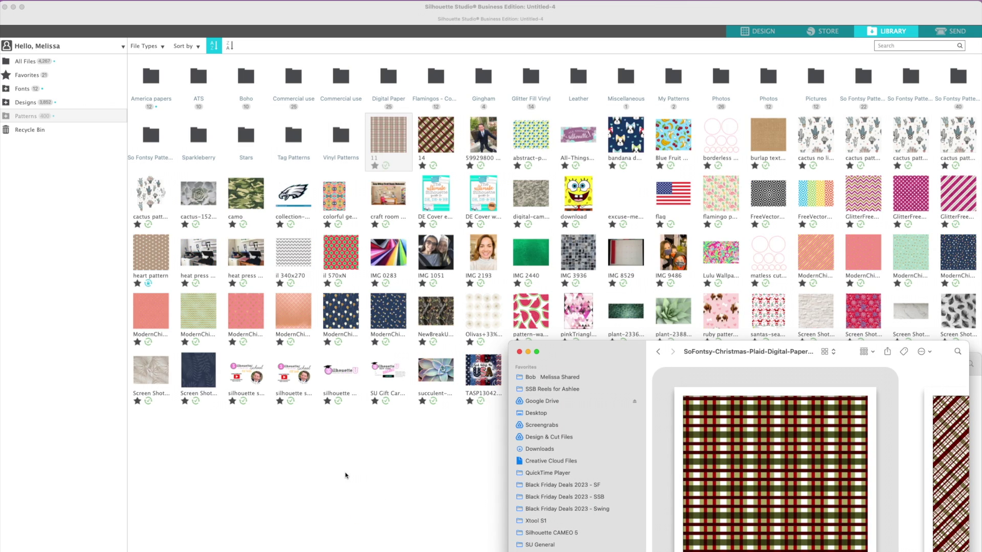
Back in the design view, switch the fill settings to patterns and scroll to the new swatches
click(771, 36)
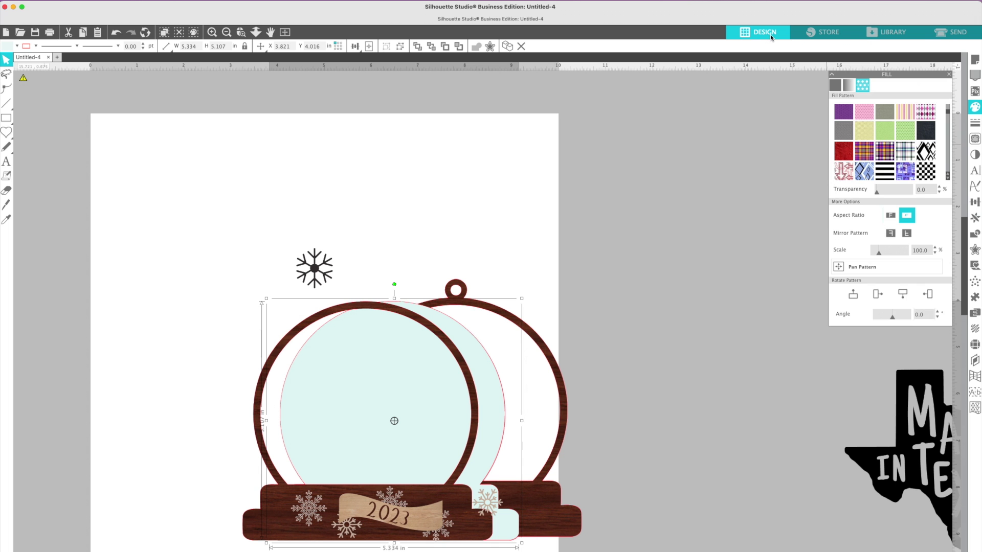
scroll(869, 166, down, 5)
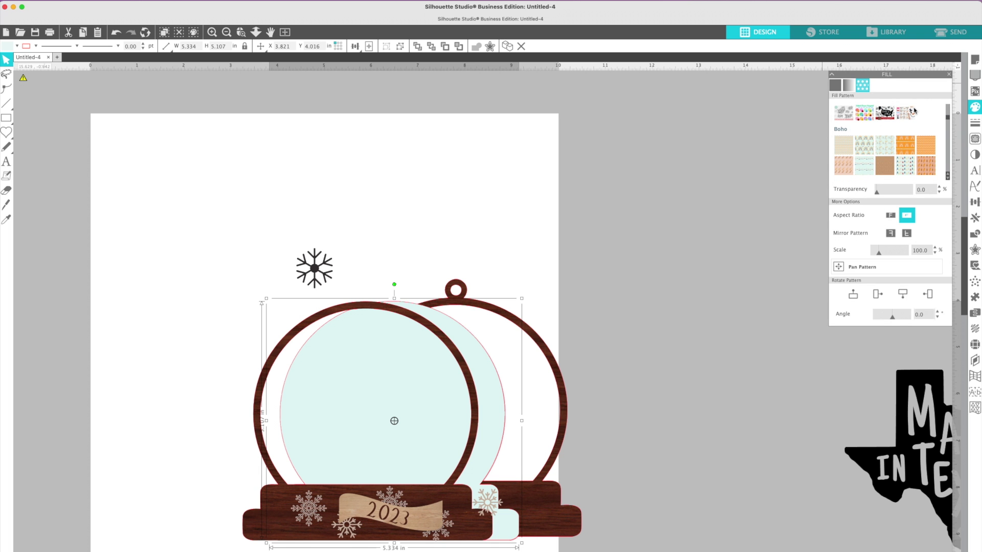
click(948, 74)
click(946, 86)
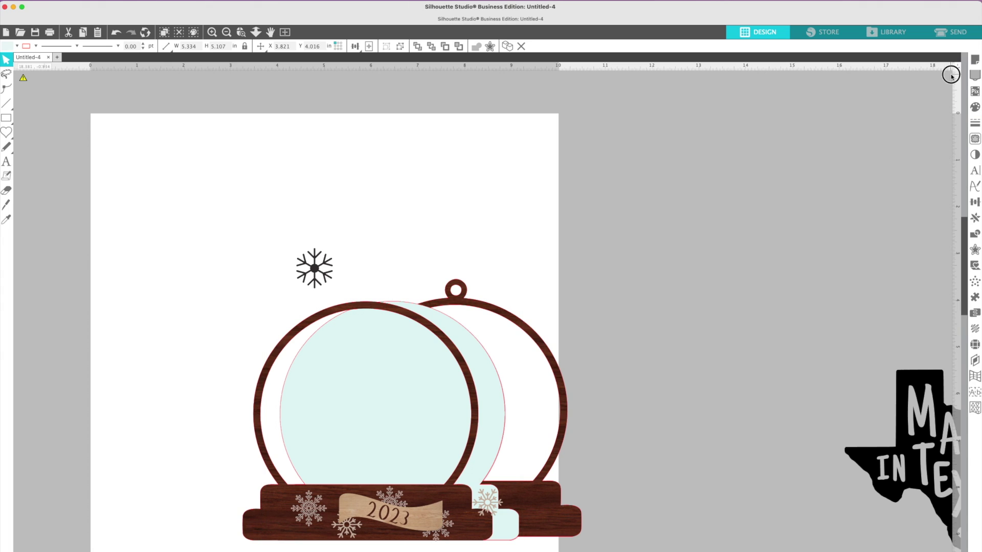
click(975, 109)
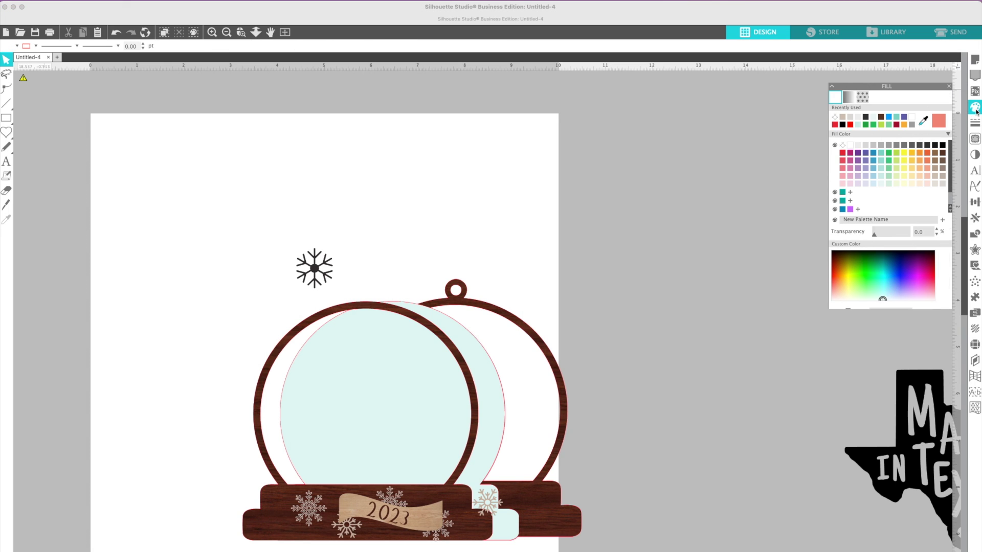
click(861, 85)
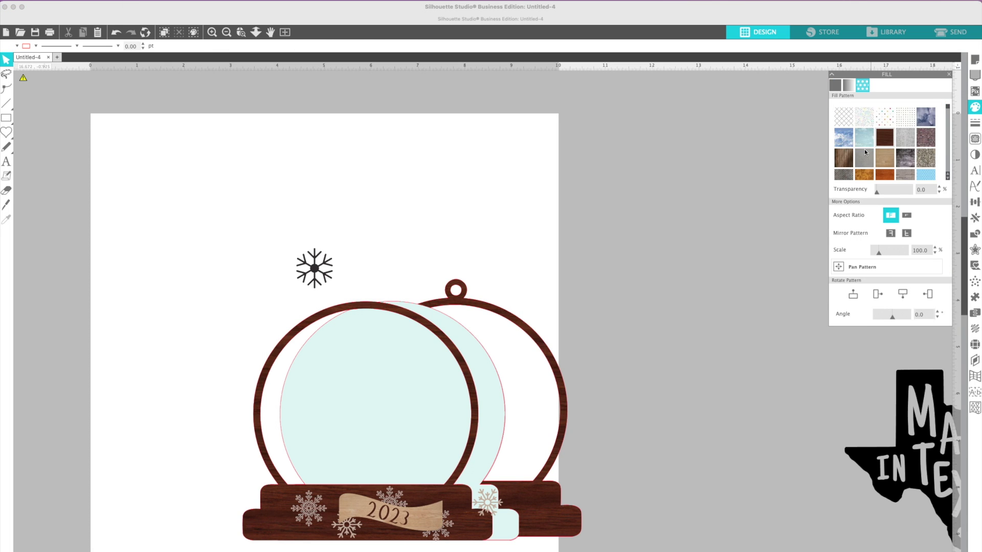
scroll(863, 149, up, 5)
scroll(864, 148, down, 10)
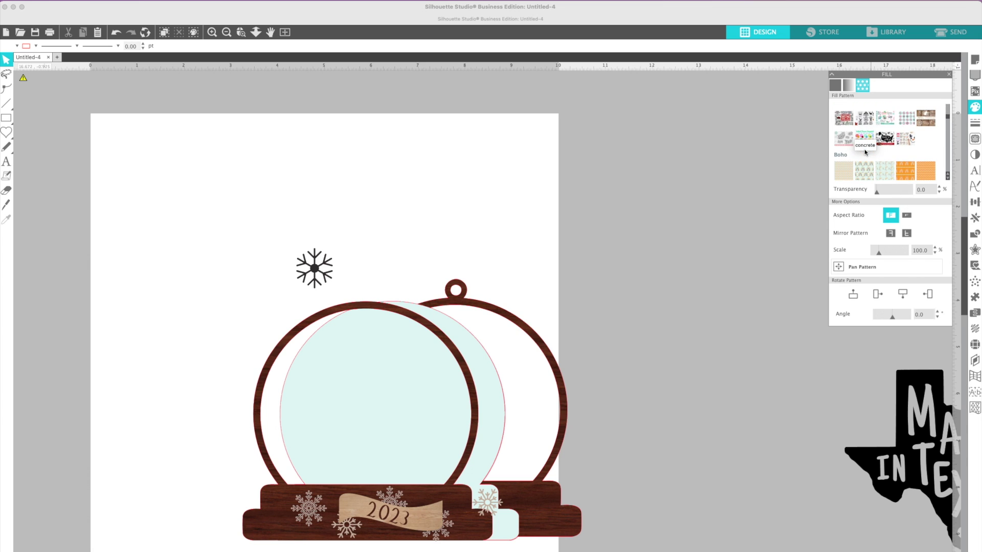
scroll(864, 150, down, 10)
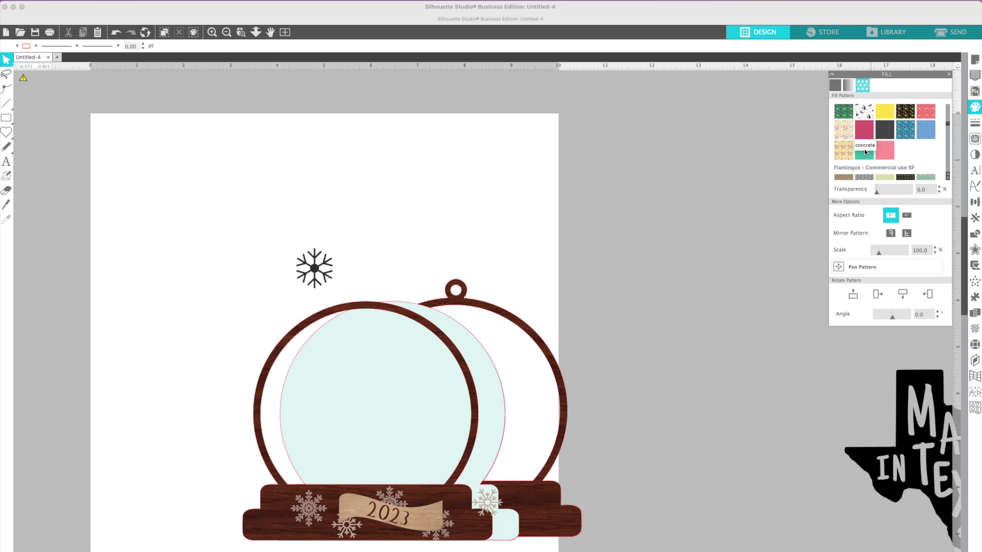
scroll(865, 152, down, 6)
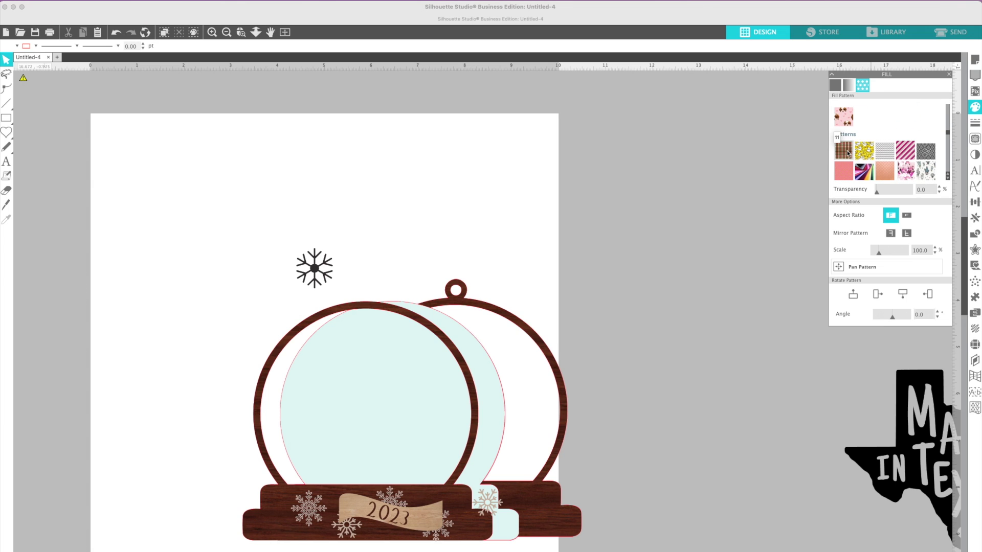
Fill the light-blue globe circle with the diagonal red-and-green plaid pattern
click(715, 246)
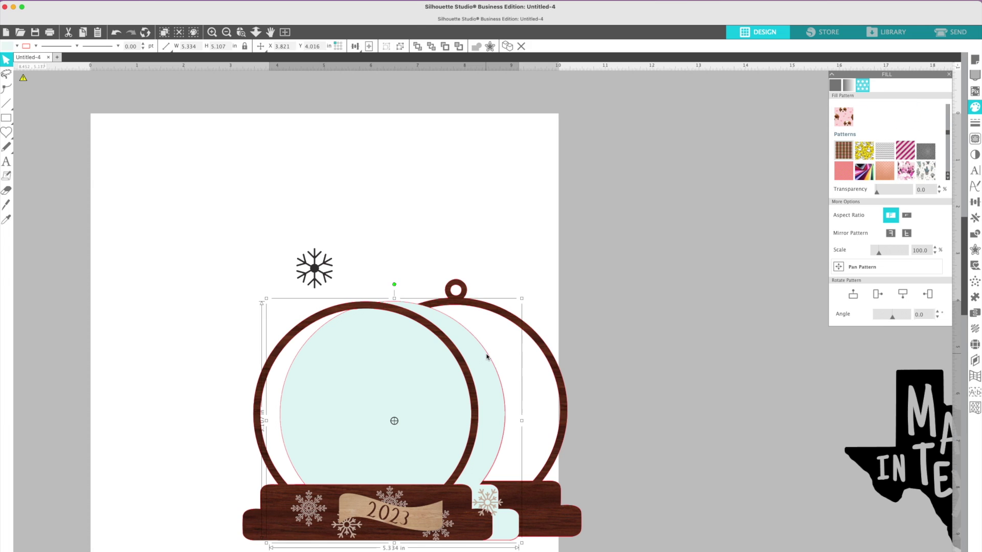
click(844, 156)
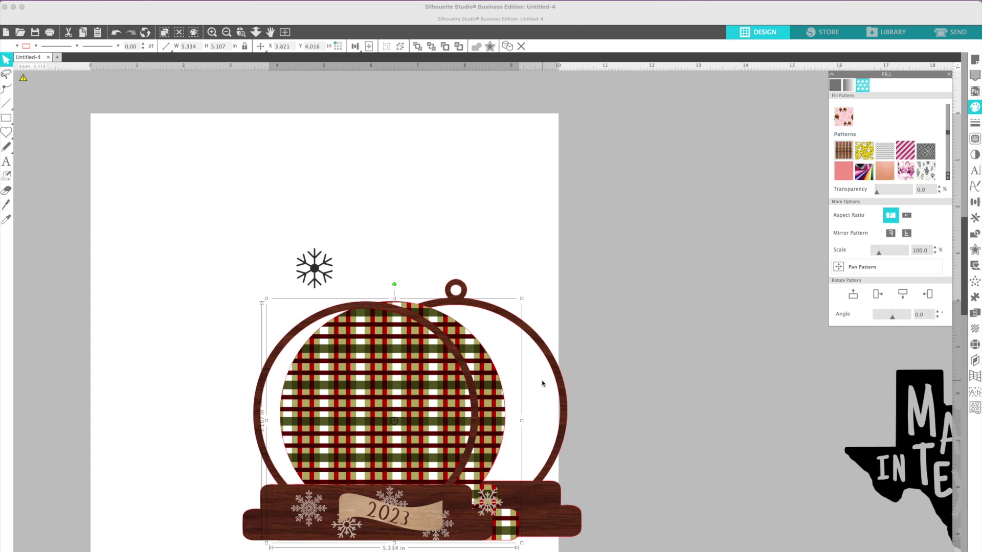
drag(494, 407, 472, 409)
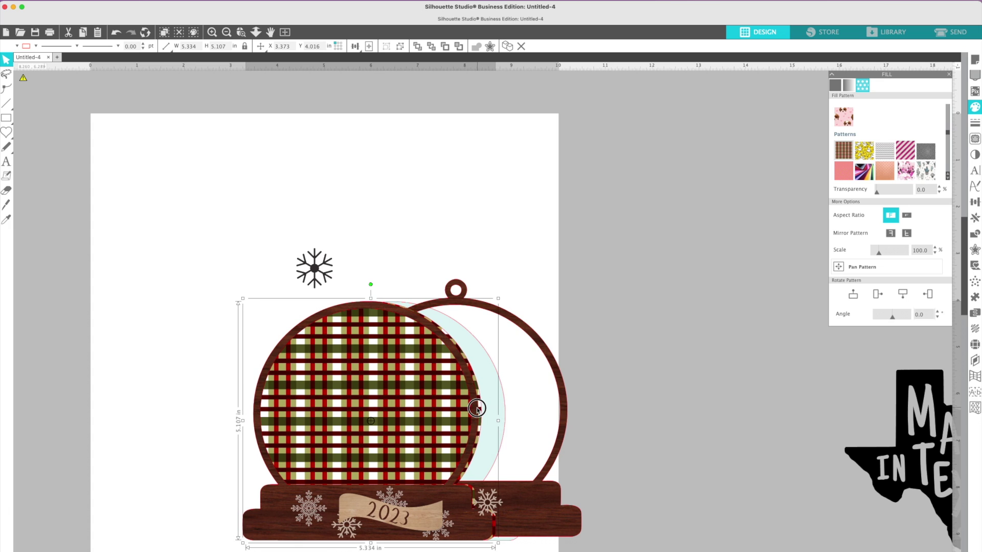
scroll(900, 138, down, 5)
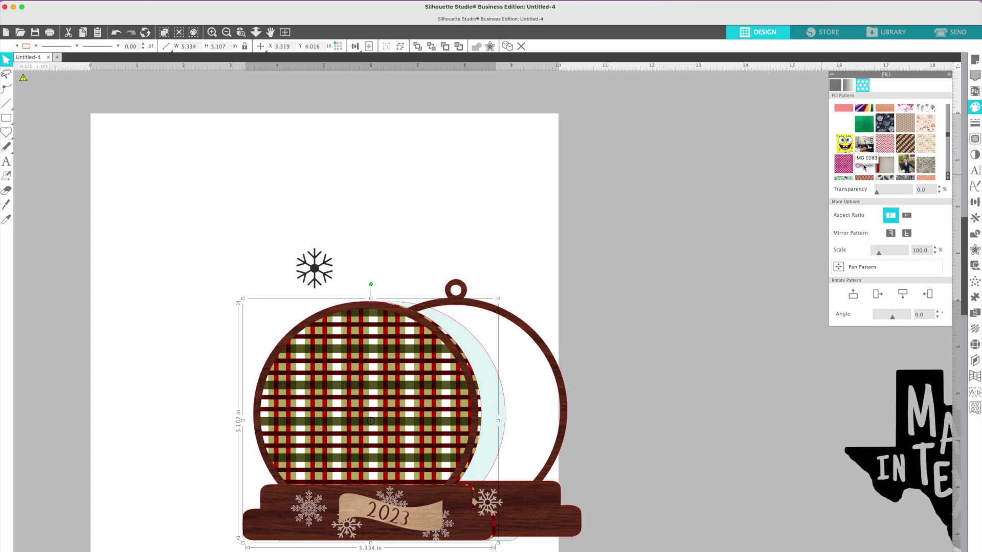
click(912, 124)
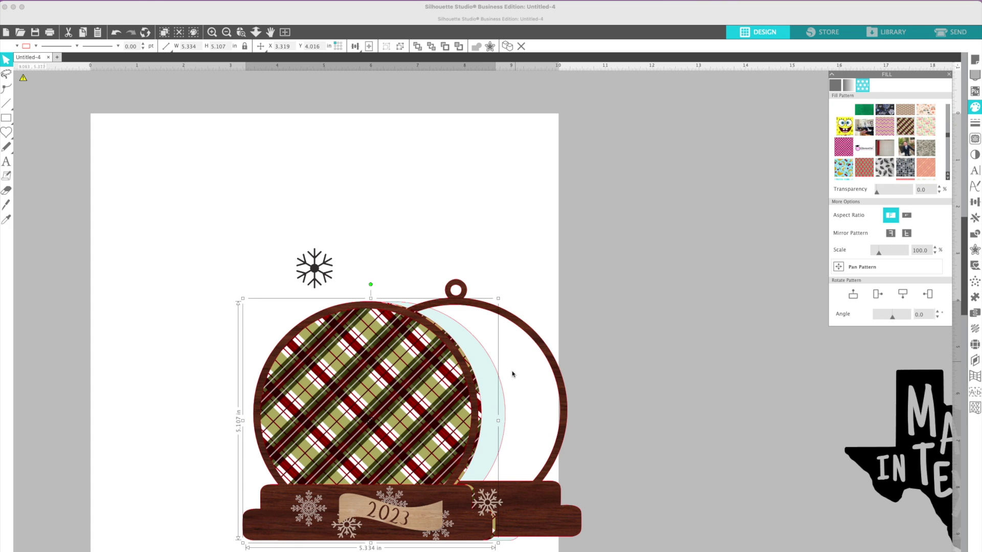
Shift the plaid globe and the back globe ring slightly left
drag(329, 410, 297, 391)
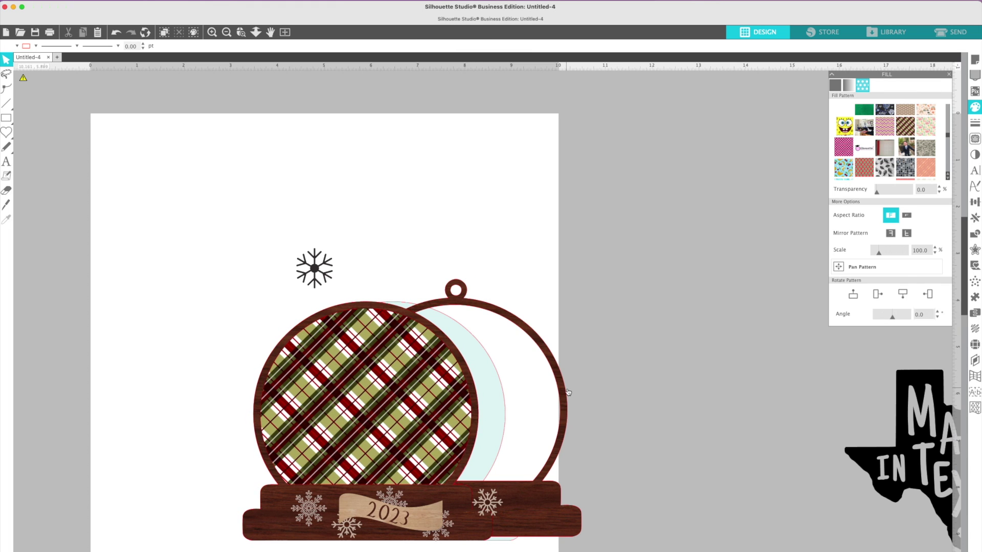
drag(495, 409, 466, 409)
click(593, 405)
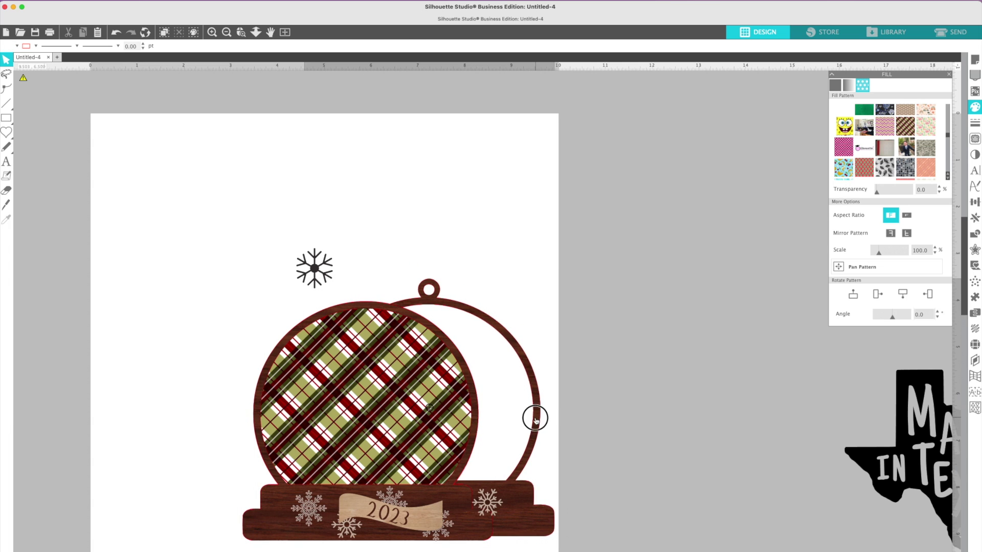
Tuck the back ring behind the plaid globe and move the 2023 banner and right snowflake onto the base
drag(535, 418, 476, 421)
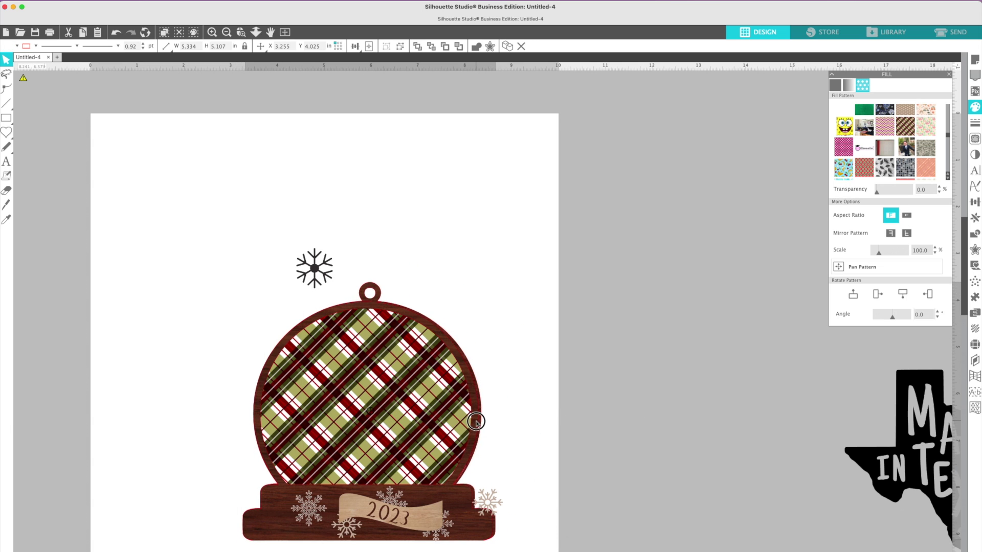
click(456, 492)
drag(398, 515, 361, 518)
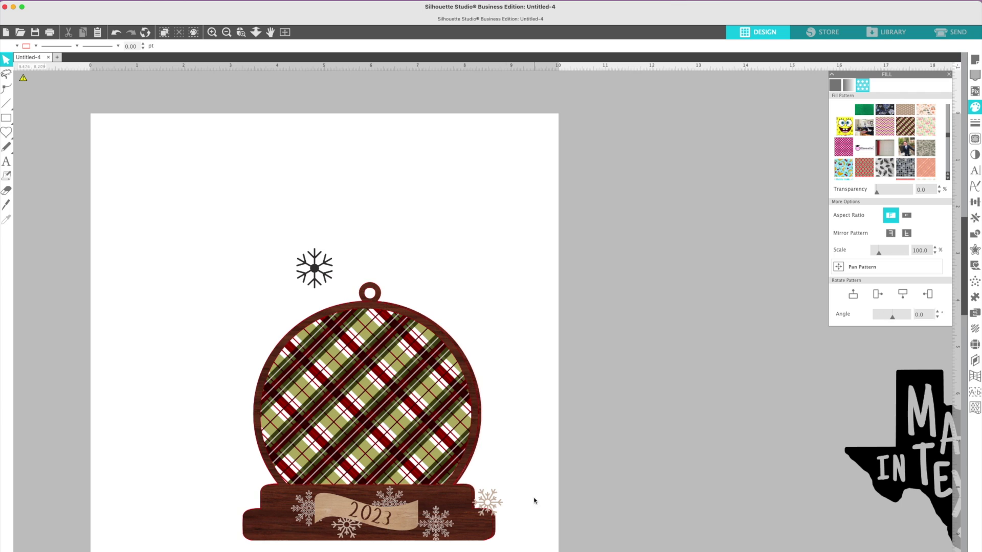
drag(490, 509, 265, 521)
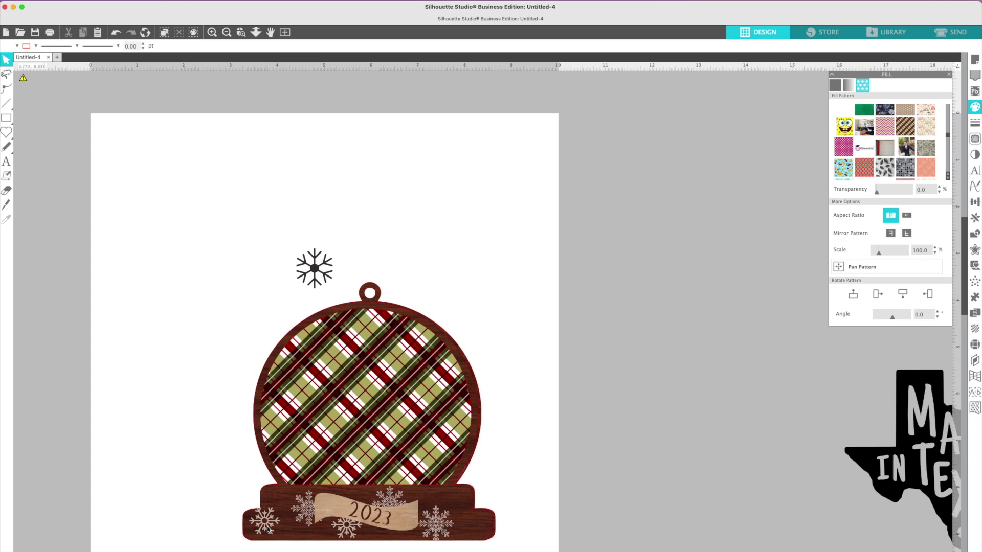
drag(355, 441, 545, 427)
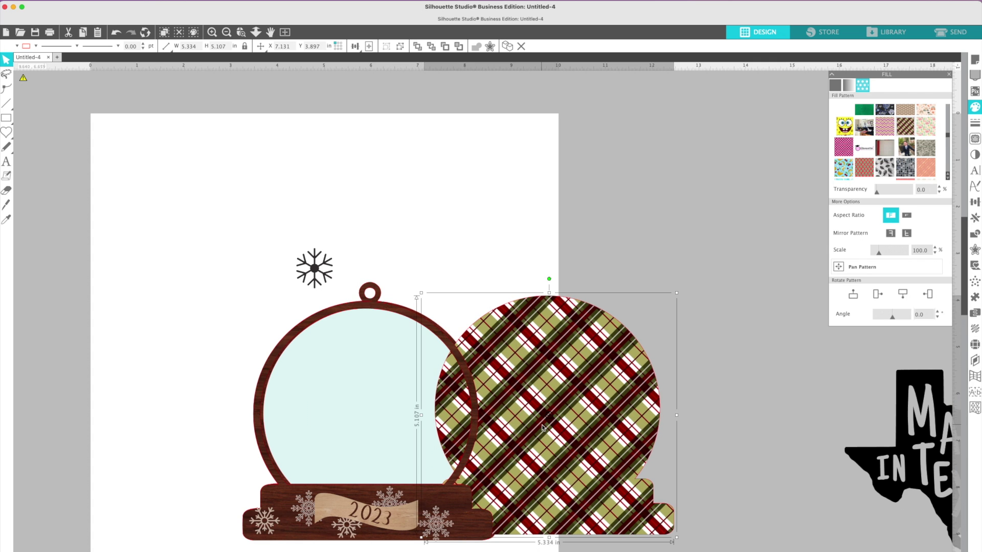
Place the plaid globe offset beside the ornament and bring the Texas logo closer
drag(653, 425, 711, 424)
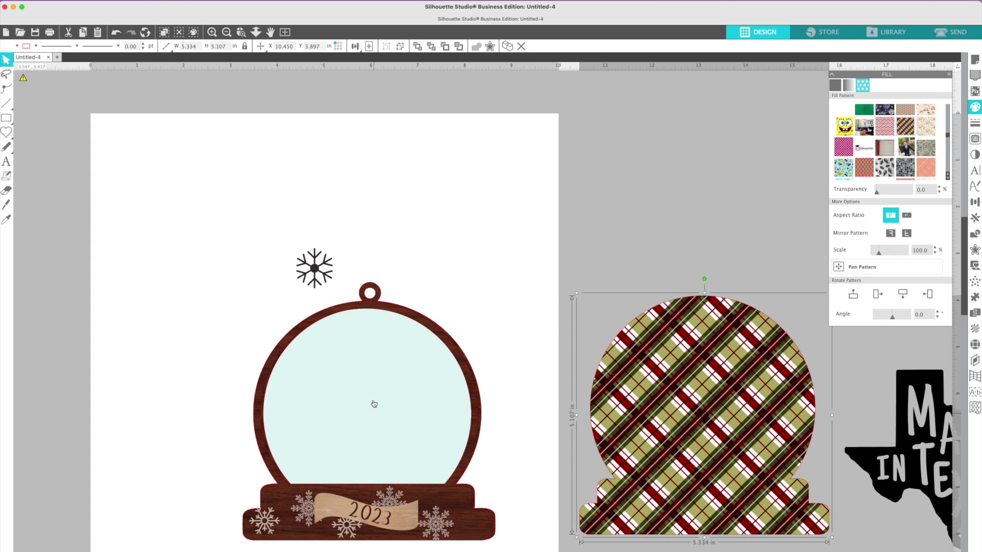
drag(705, 462, 321, 447)
scroll(587, 460, right, 5)
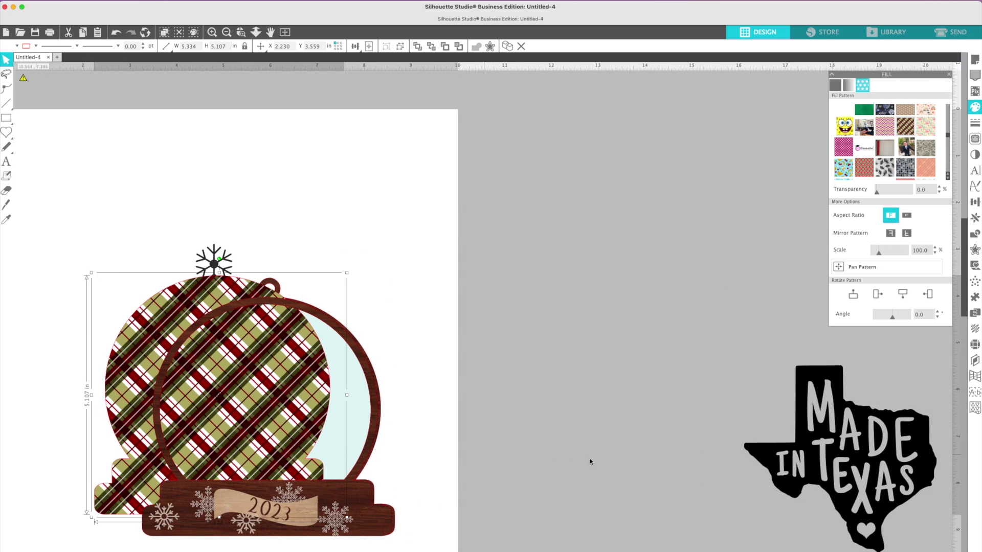
drag(728, 477, 515, 418)
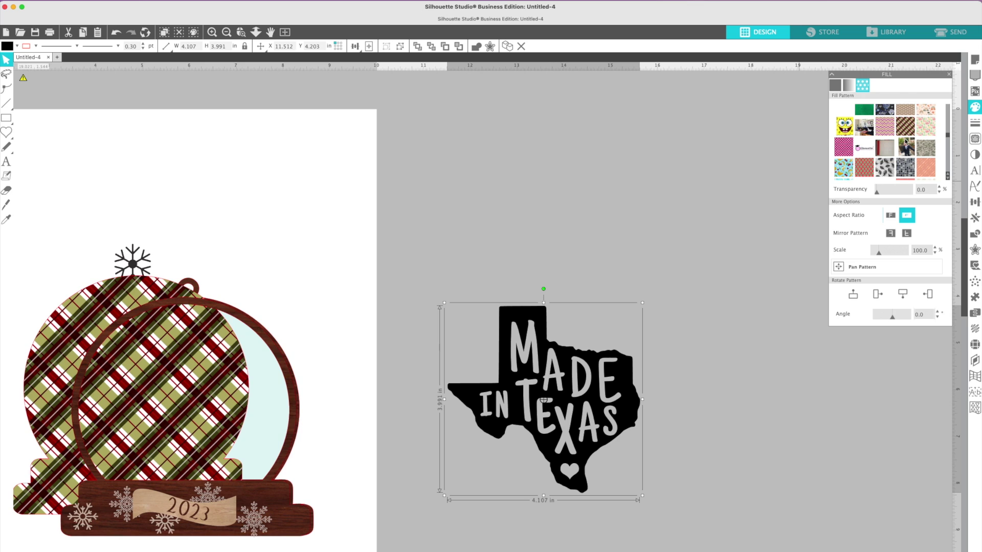
Fill the Texas logo with the light wood pattern and shift it left
scroll(857, 167, down, 5)
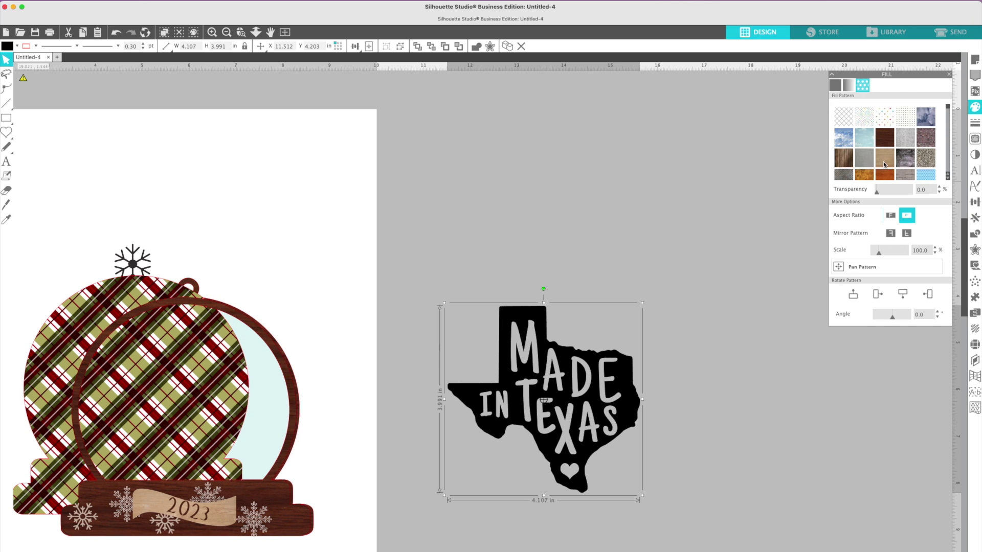
click(884, 163)
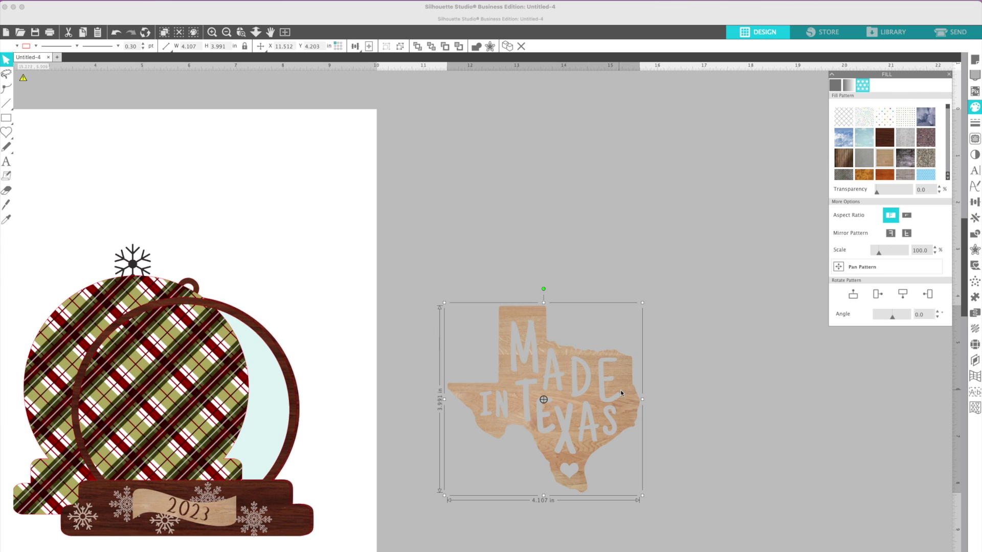
drag(587, 388, 603, 318)
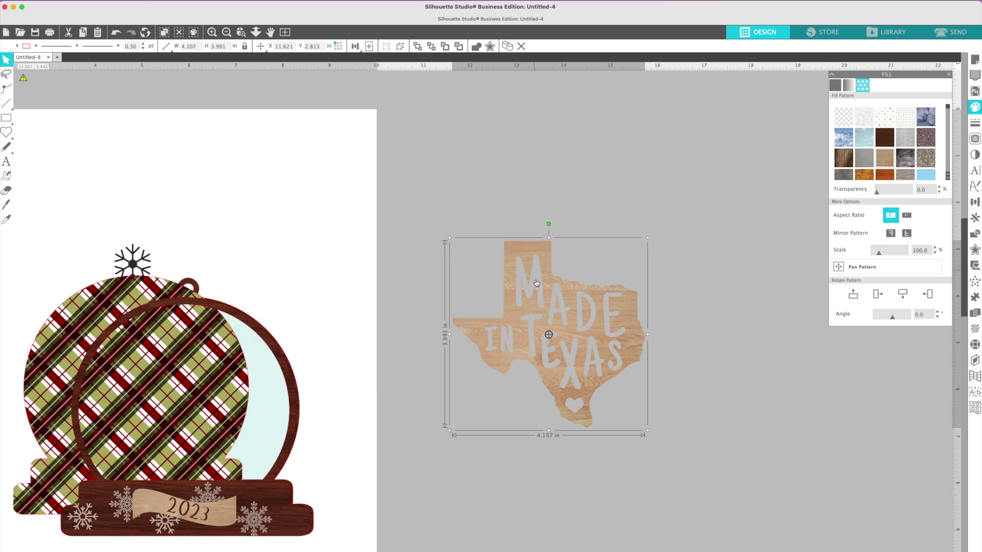
right_click(622, 292)
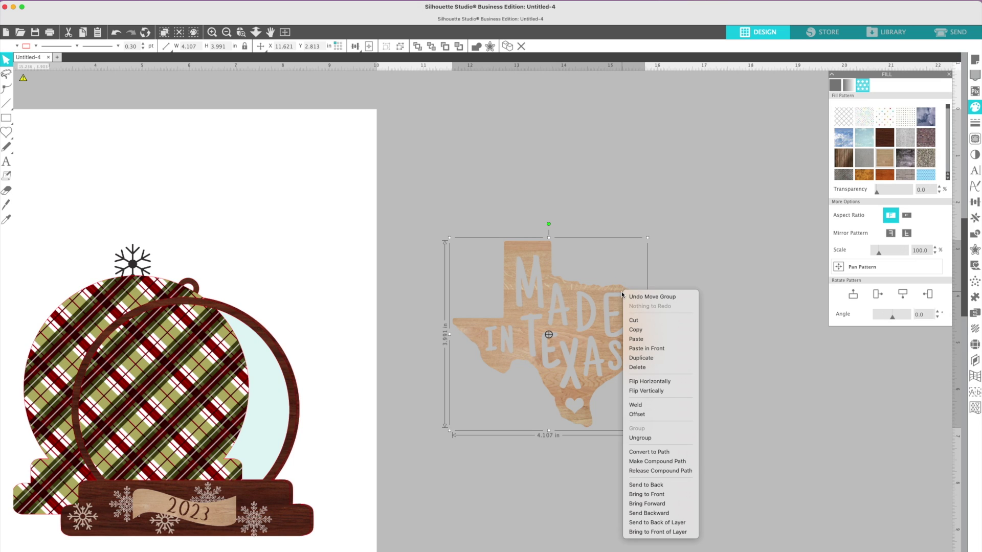
Ungroup the Texas design, release its compound path, and give the lettering red outlines
click(635, 439)
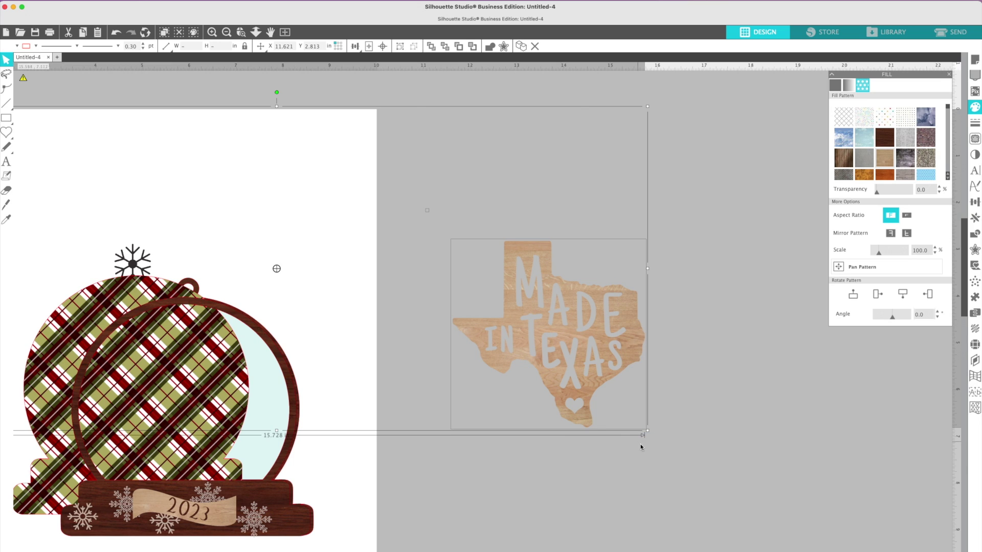
click(640, 444)
drag(581, 338, 606, 338)
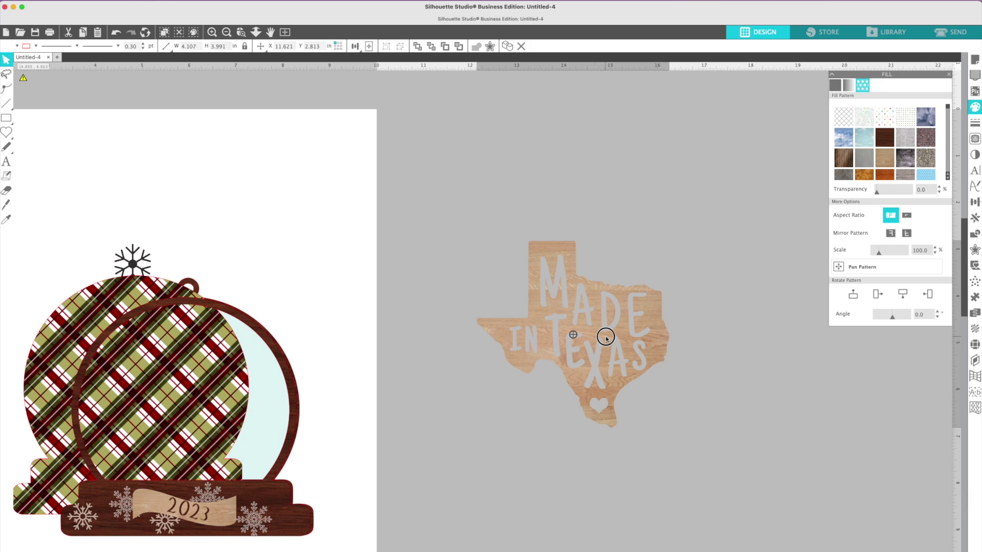
right_click(627, 304)
click(642, 475)
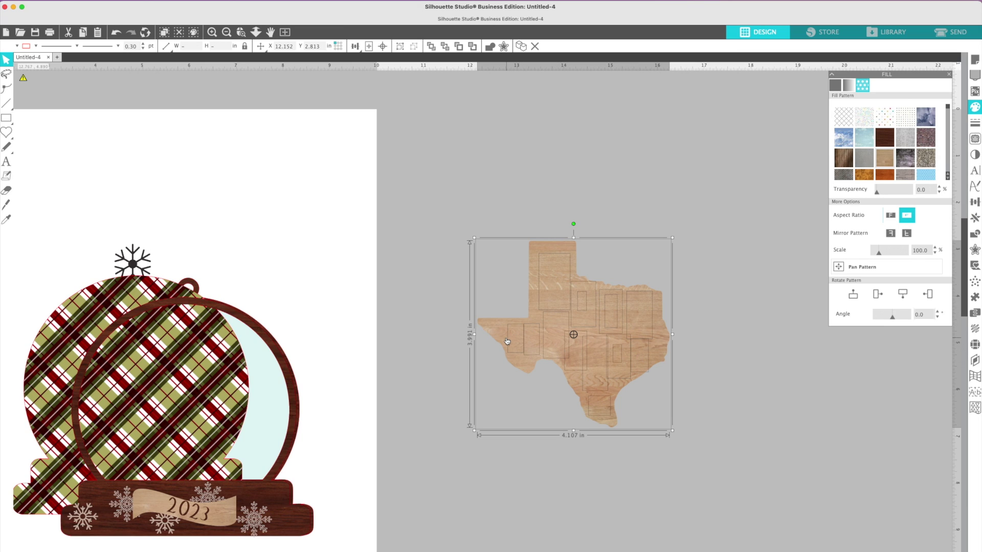
click(35, 47)
click(27, 66)
Select just the MADE IN TEXAS lettering and heart, excluding the state, and group them
click(725, 270)
click(539, 251)
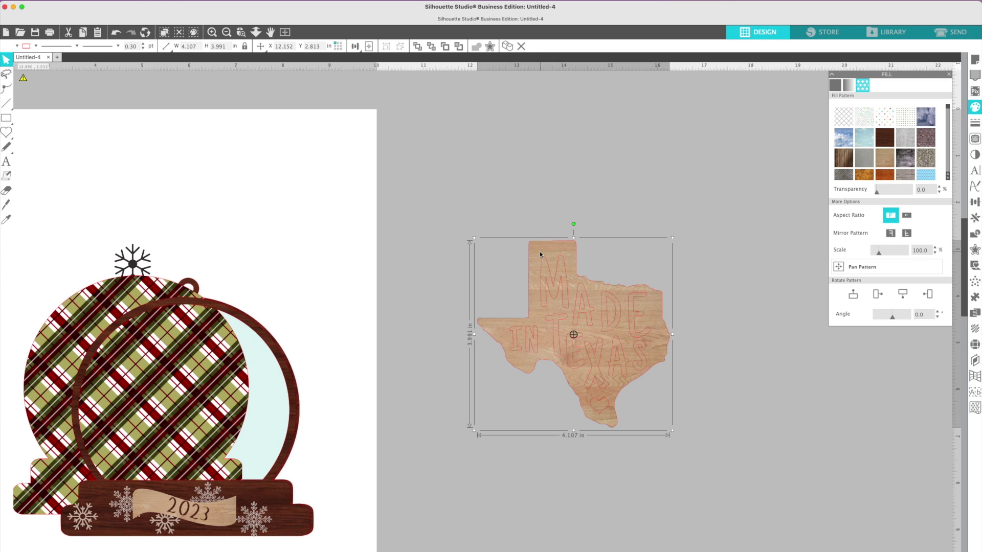
click(548, 272)
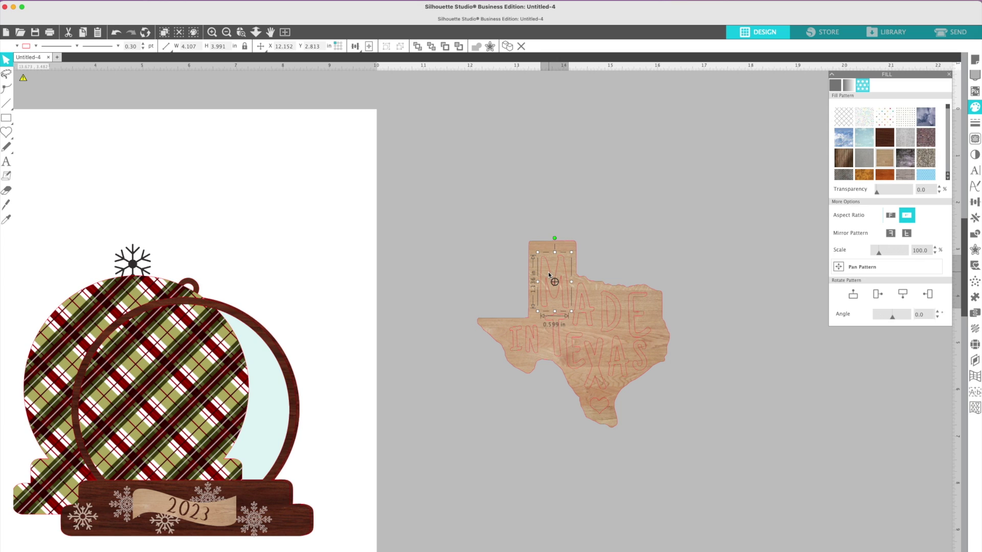
click(542, 247)
drag(489, 214, 716, 437)
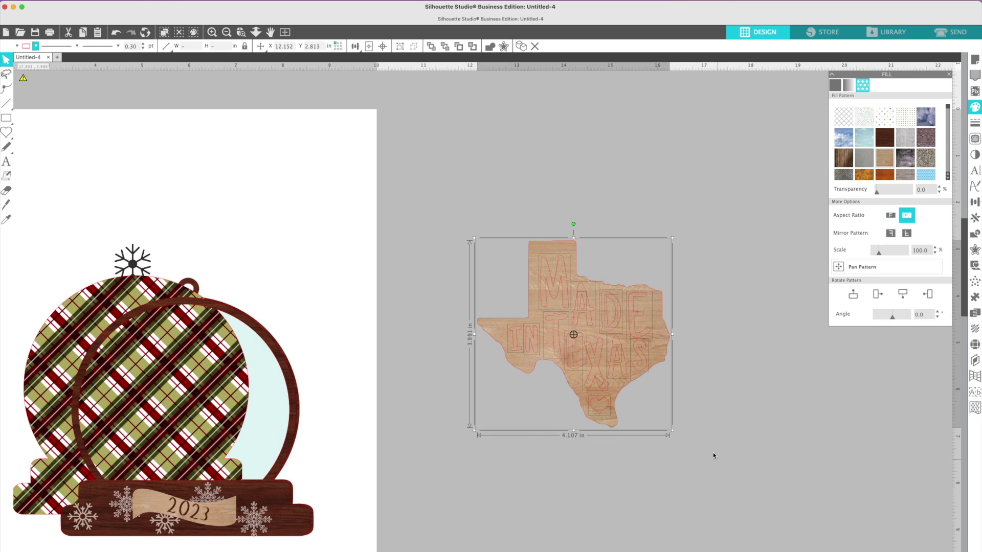
shift+click(545, 241)
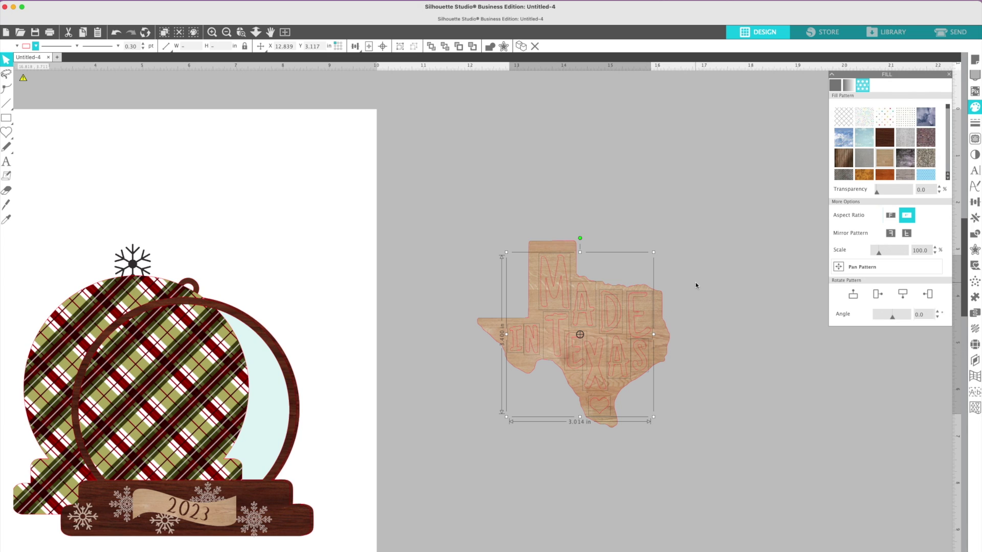
right_click(704, 271)
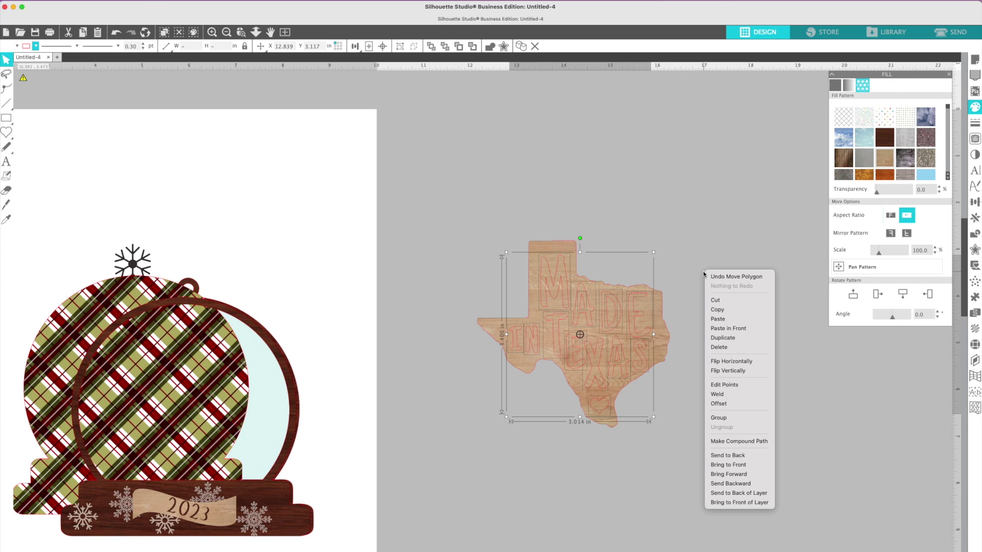
click(719, 417)
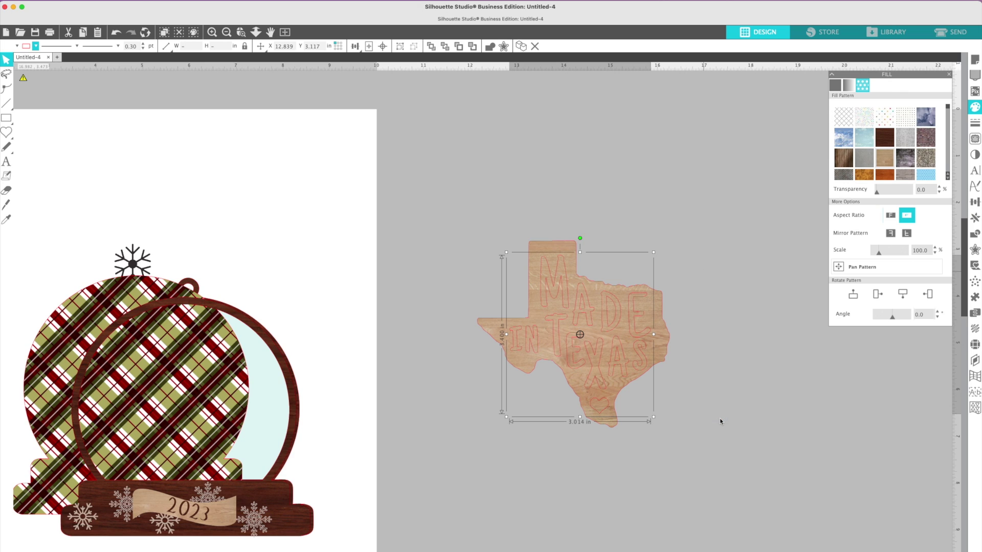
Fill the lettering and heart with dark teak wood and move them right of the Texas shape
click(883, 135)
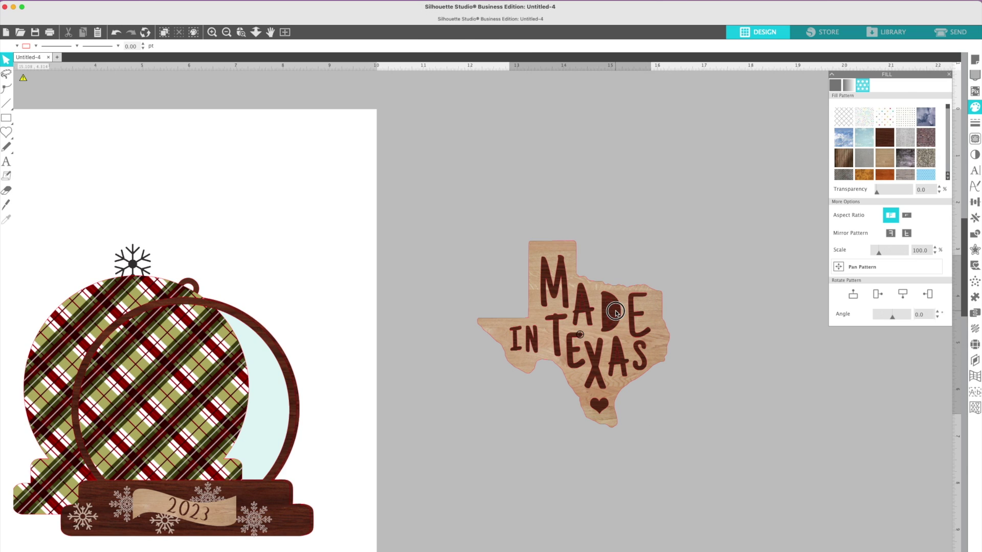
drag(615, 311, 785, 345)
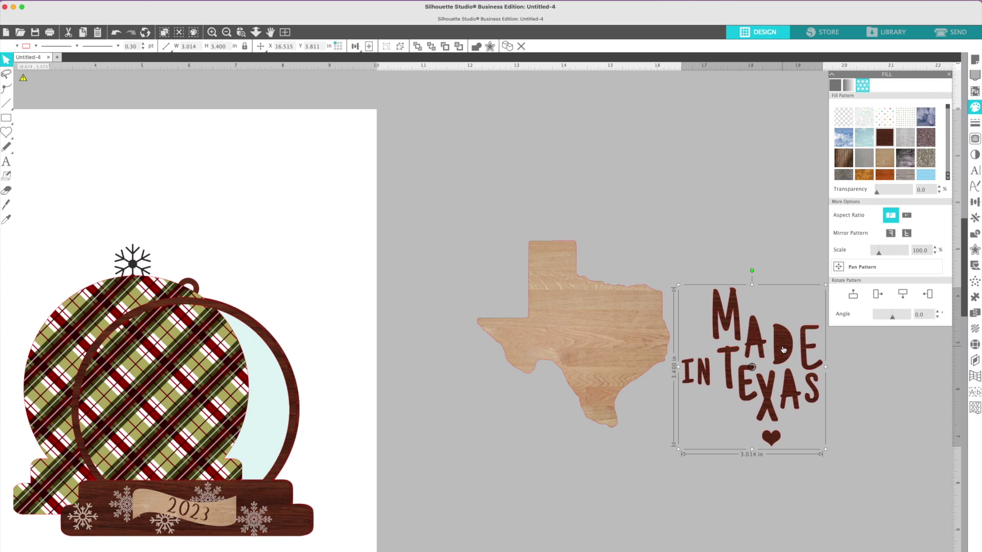
Make the letter D a compound path so its inner hole shows
right_click(786, 346)
click(761, 514)
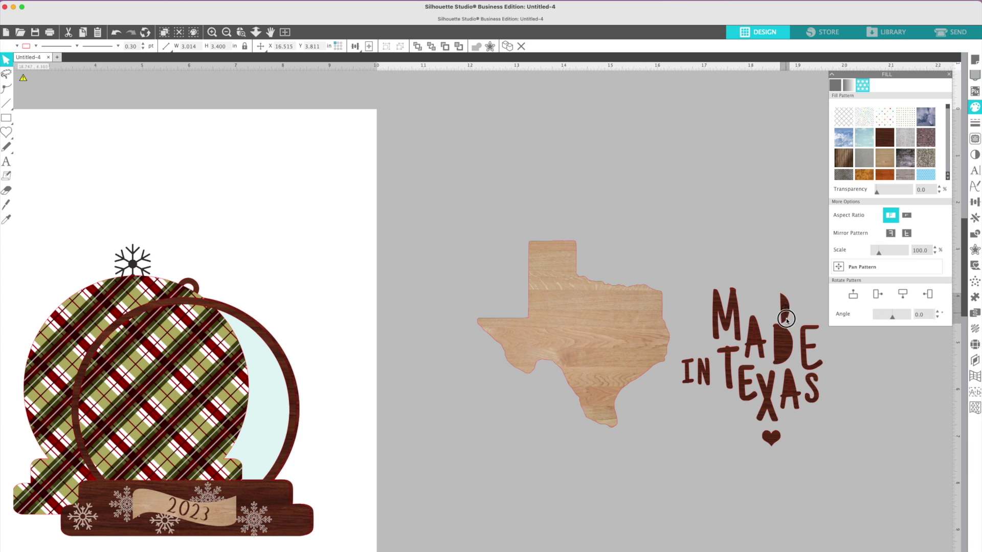
click(785, 352)
click(788, 347)
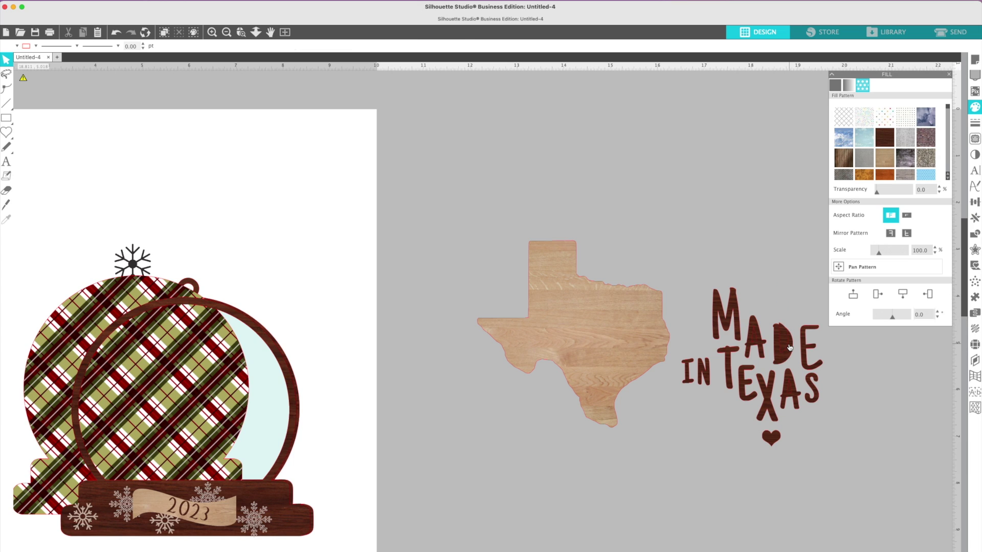
click(789, 347)
click(789, 314)
click(787, 355)
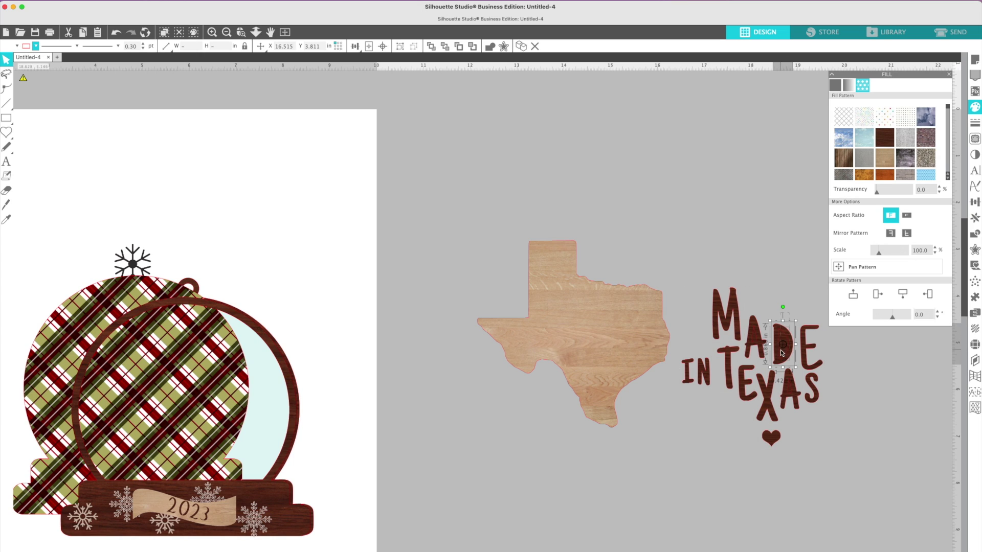
right_click(782, 348)
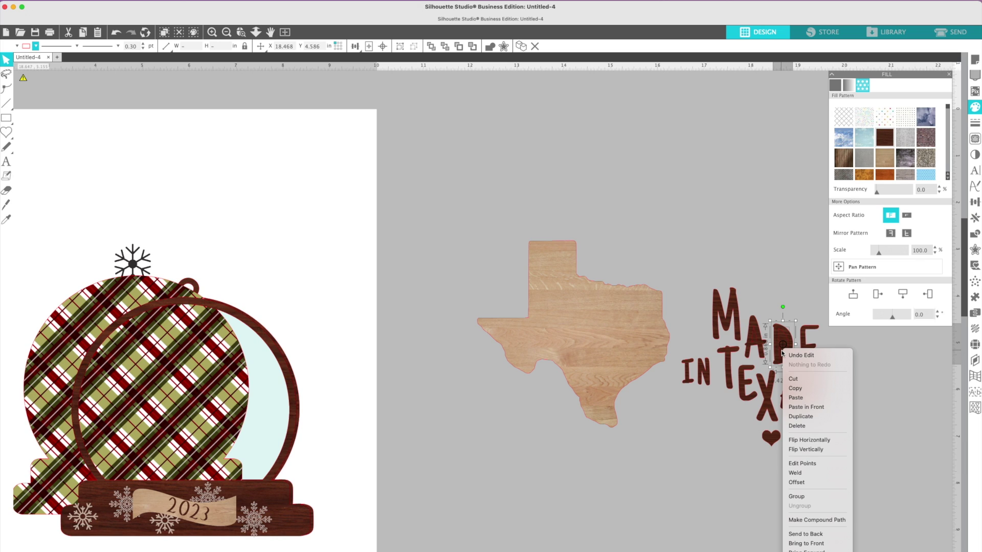
click(817, 520)
Marquee-select all the lettering with the heart and group them
click(855, 497)
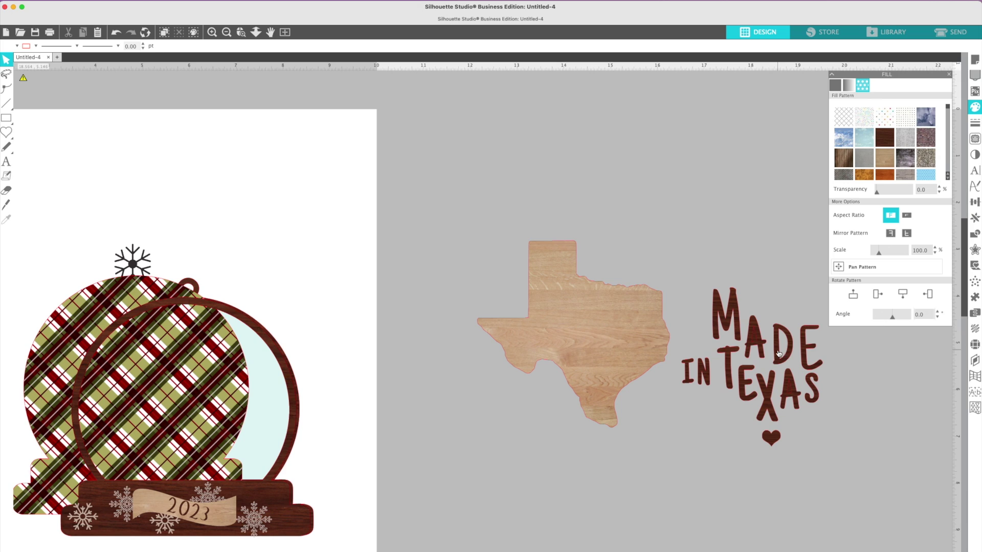
click(779, 349)
click(798, 365)
drag(694, 274, 844, 462)
right_click(792, 392)
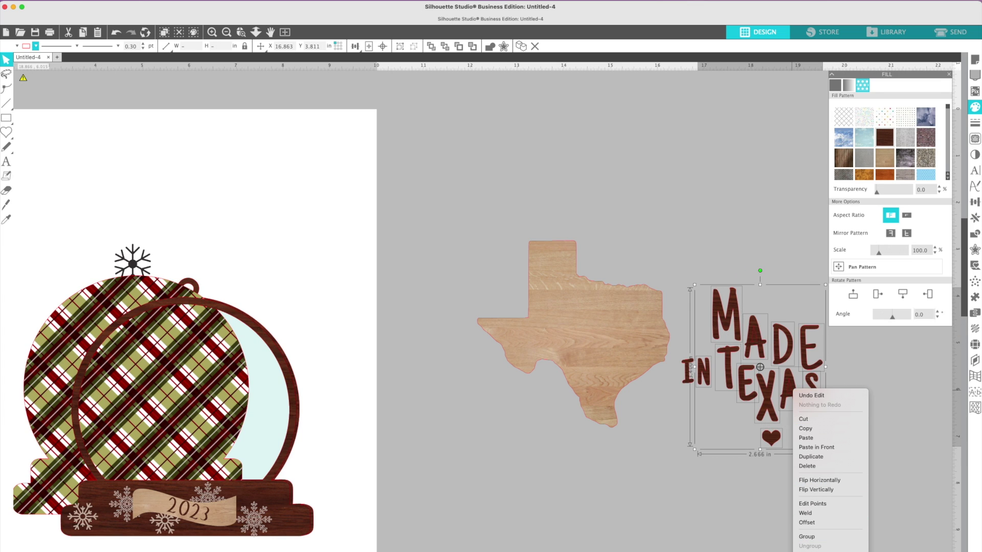
click(806, 536)
Move the whole lettering group onto the light-wood Texas shape
drag(798, 403, 628, 373)
key(super+z)
key(super+z)
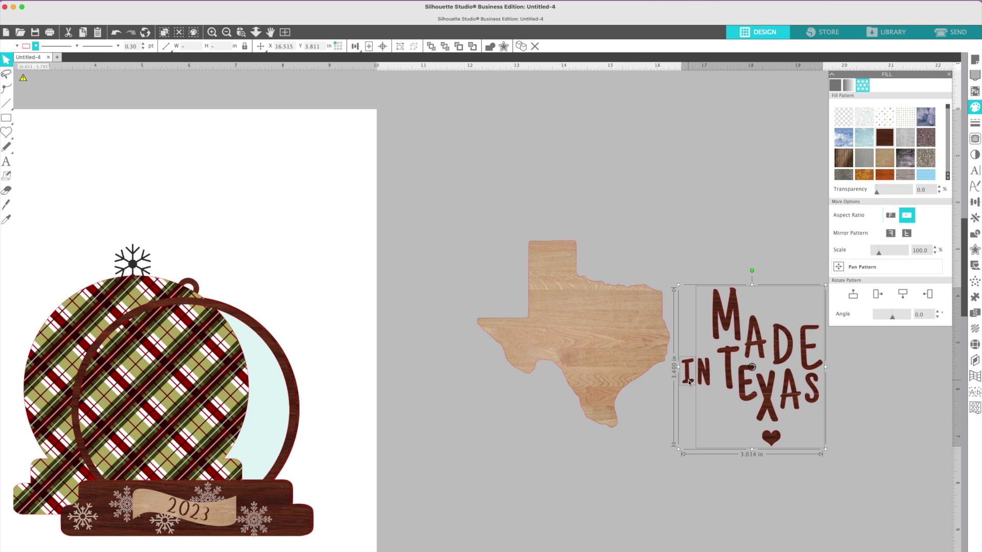
drag(704, 382, 531, 346)
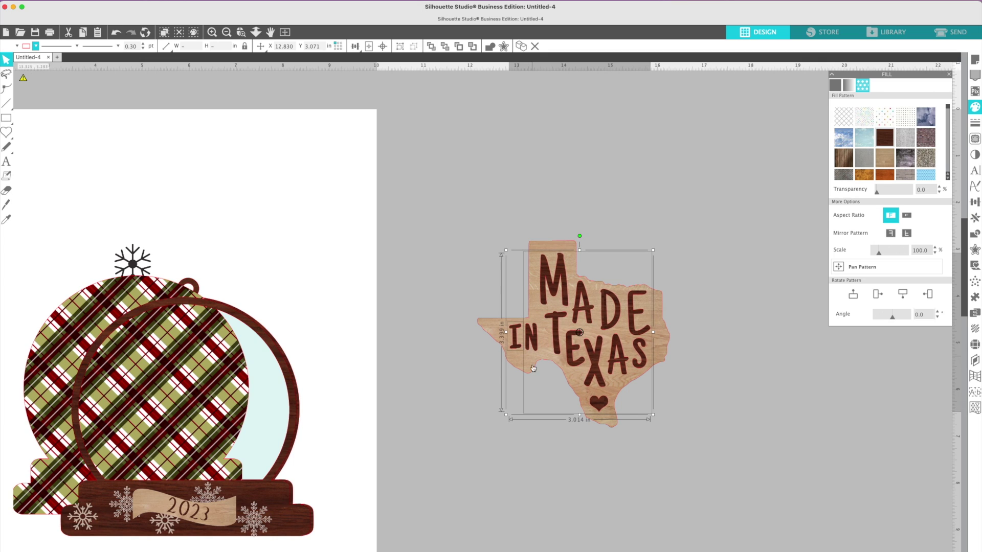
Clear the lettering selection and try selecting the Texas design's parts
click(529, 415)
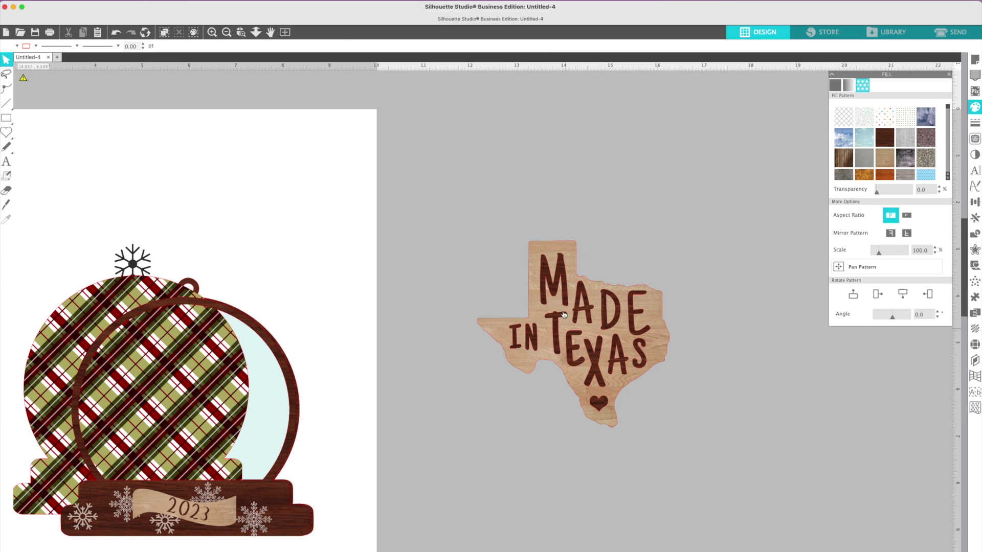
click(599, 413)
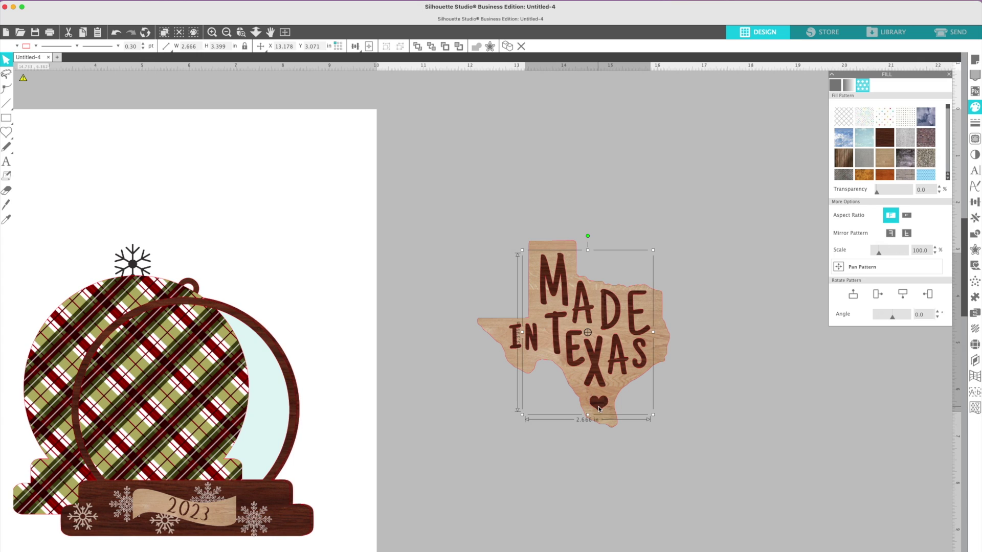
right_click(612, 421)
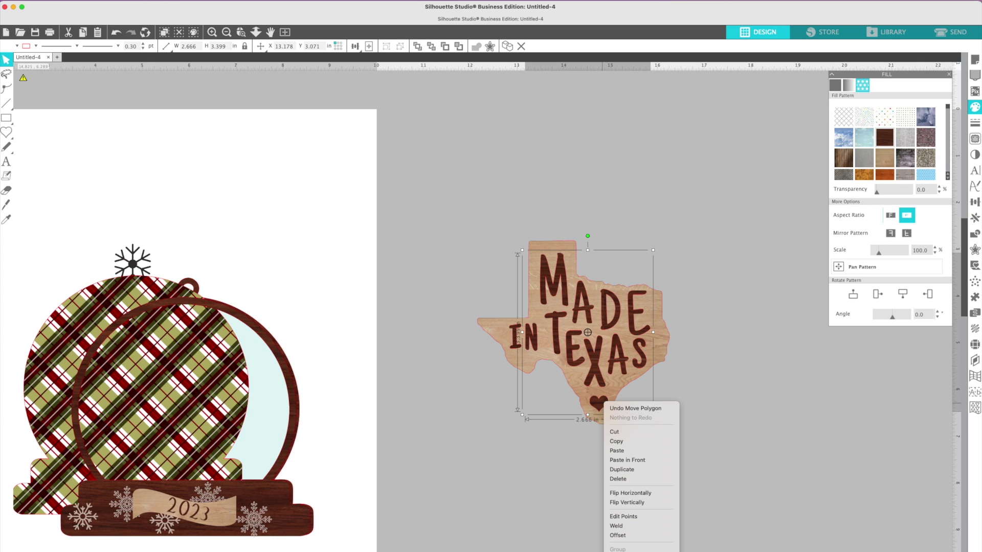
key(Escape)
click(667, 500)
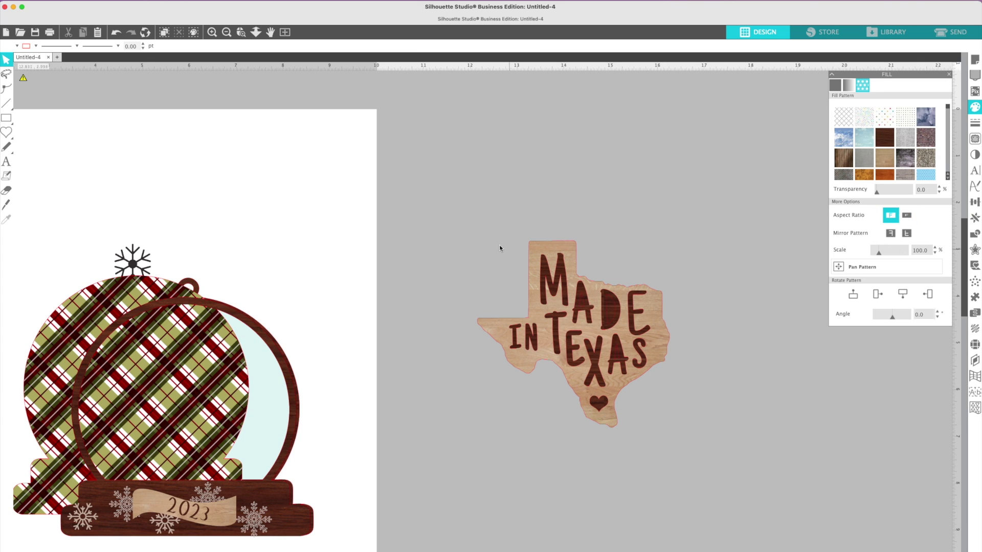
drag(484, 240, 683, 375)
click(688, 377)
Select the heart with the Texas shape and make a compound path to cut the heart out
click(597, 405)
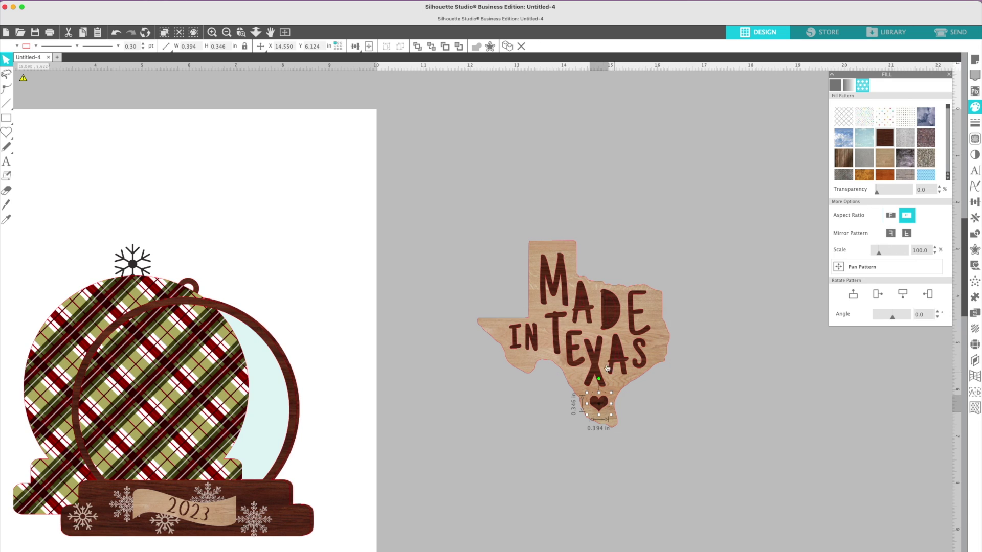
click(597, 443)
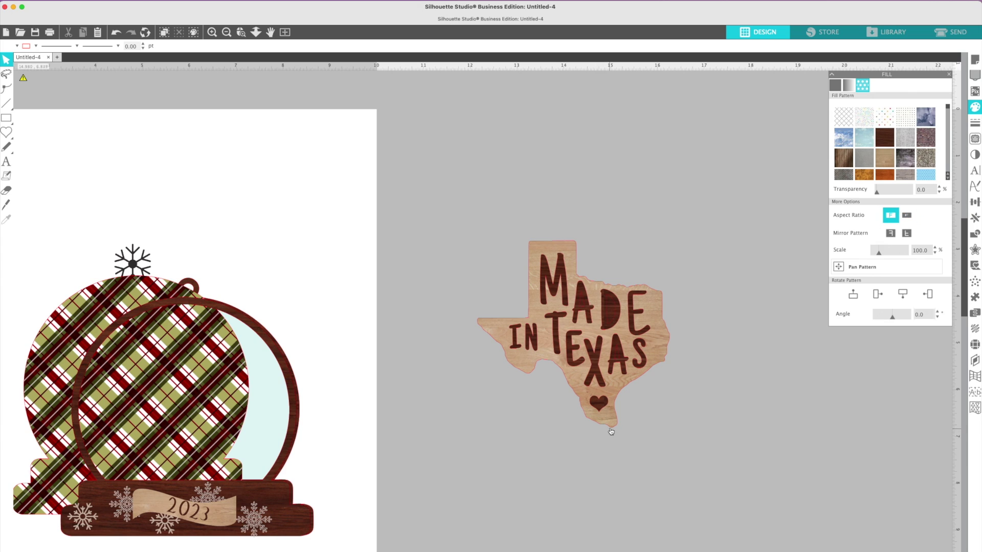
click(609, 422)
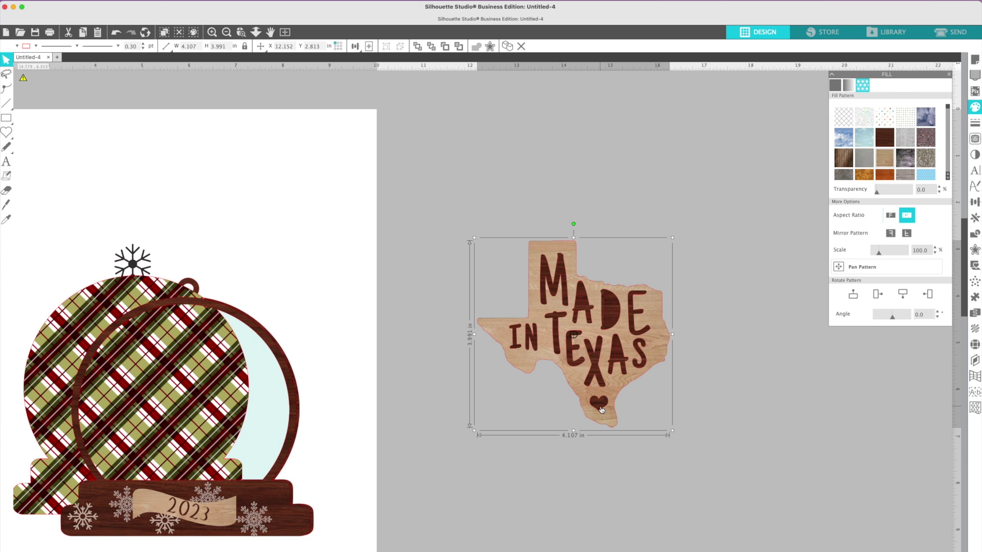
click(611, 417)
click(597, 405)
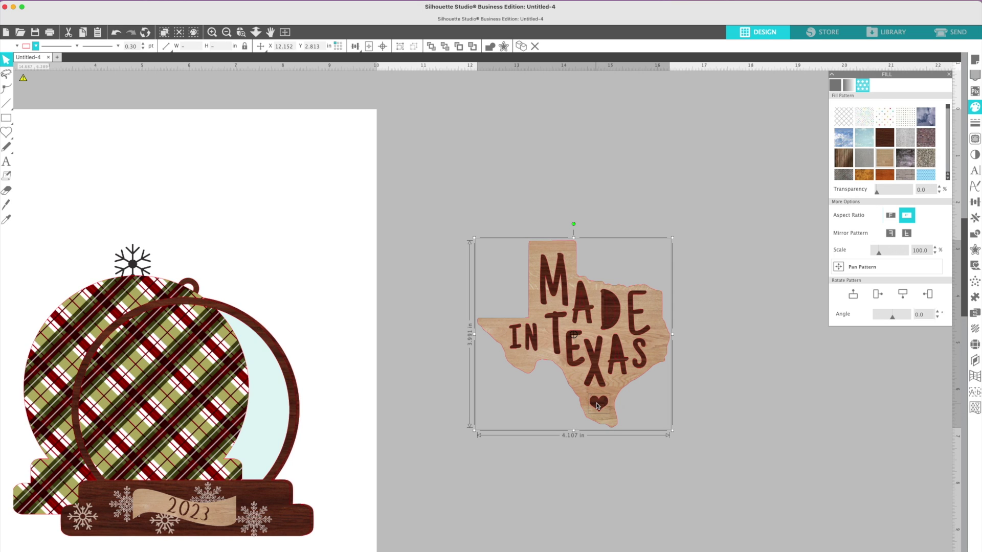
right_click(597, 405)
click(611, 478)
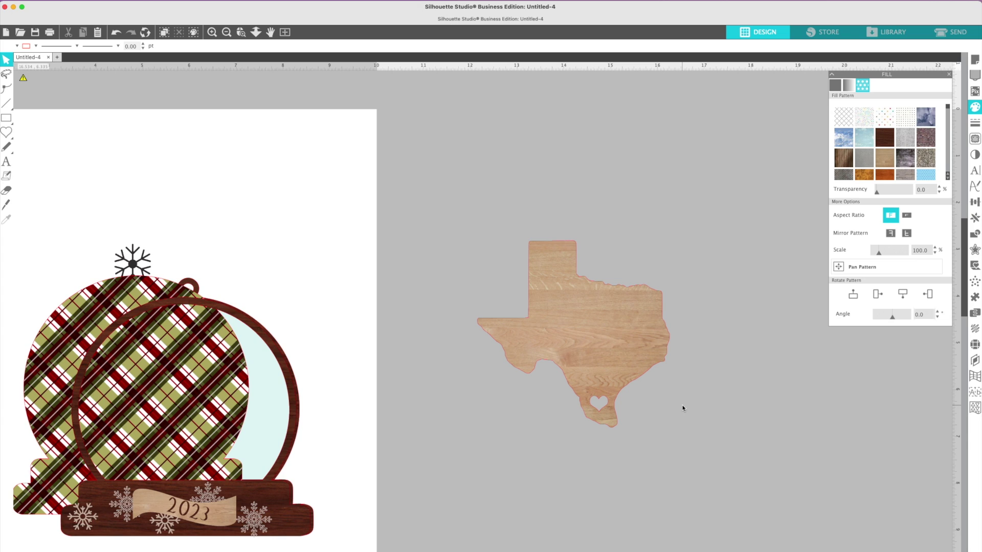
Send the Texas shape to the back so the dark lettering shows on top
right_click(657, 364)
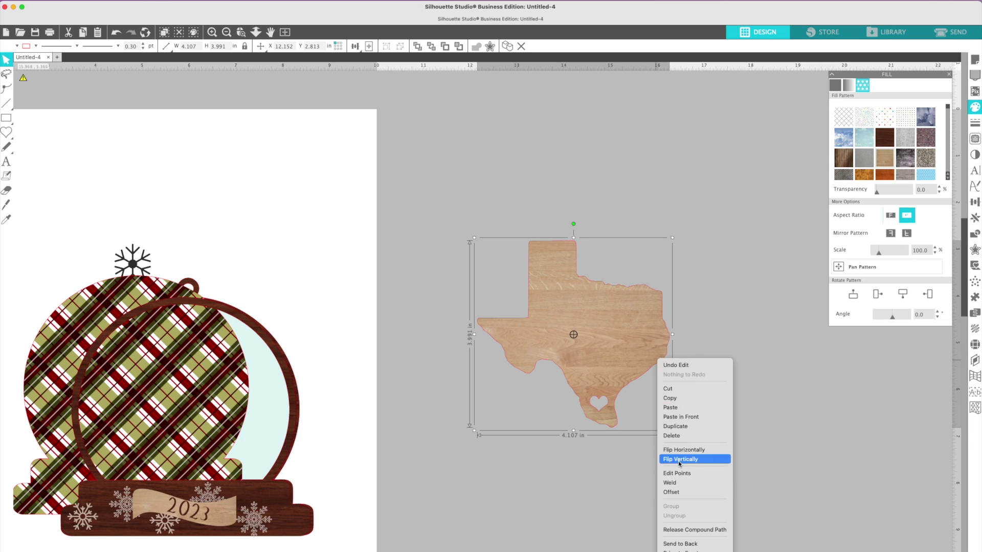
click(680, 544)
click(672, 434)
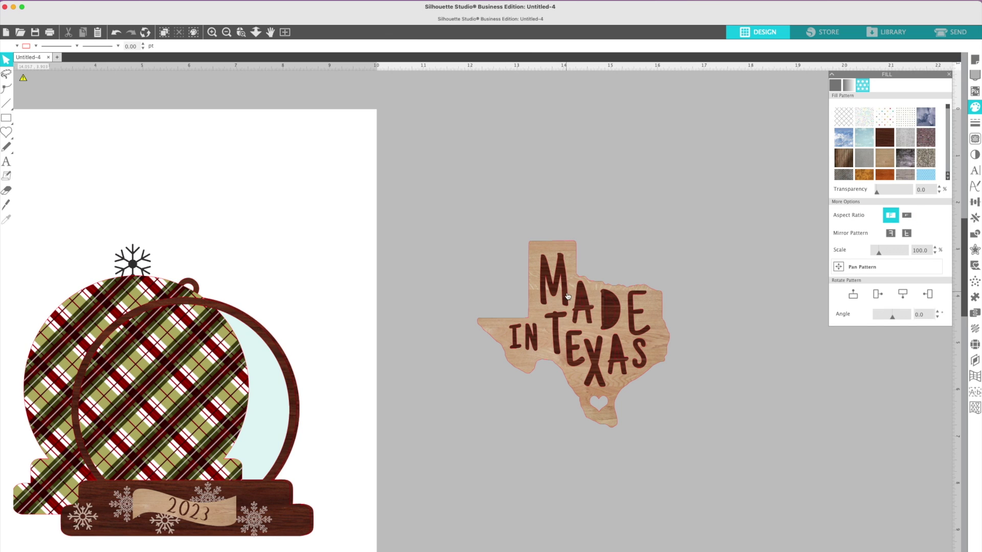
click(655, 380)
click(619, 426)
scroll(619, 426, left, 2)
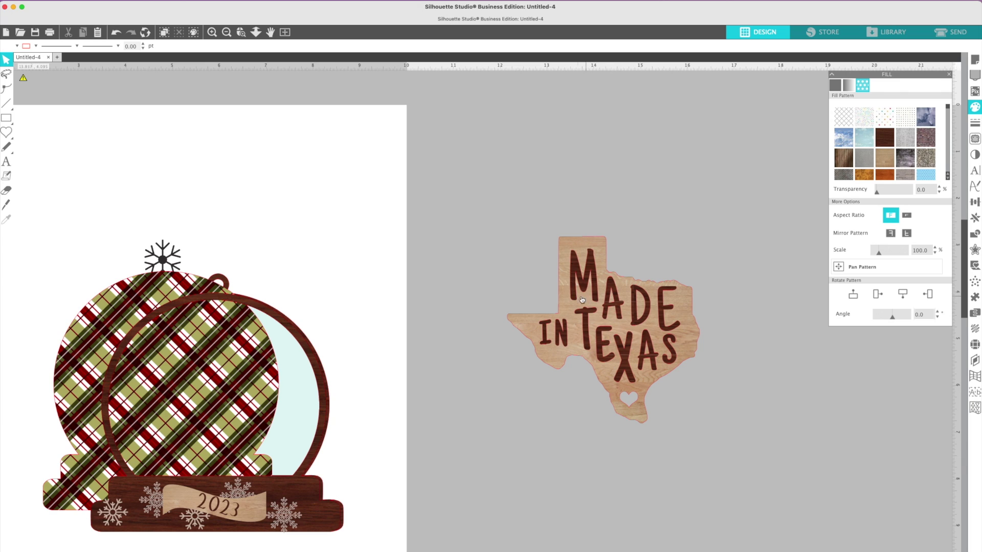
drag(537, 247, 681, 384)
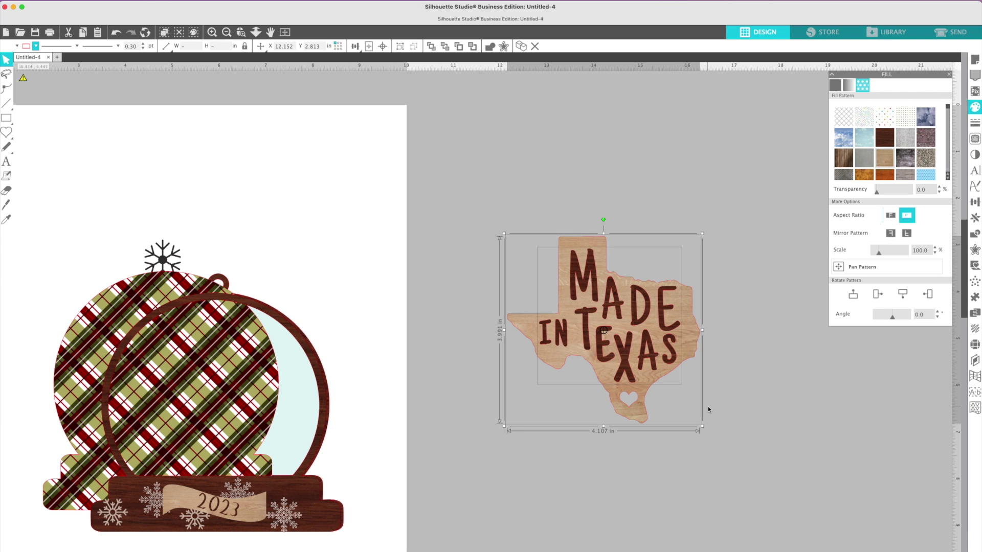
click(707, 410)
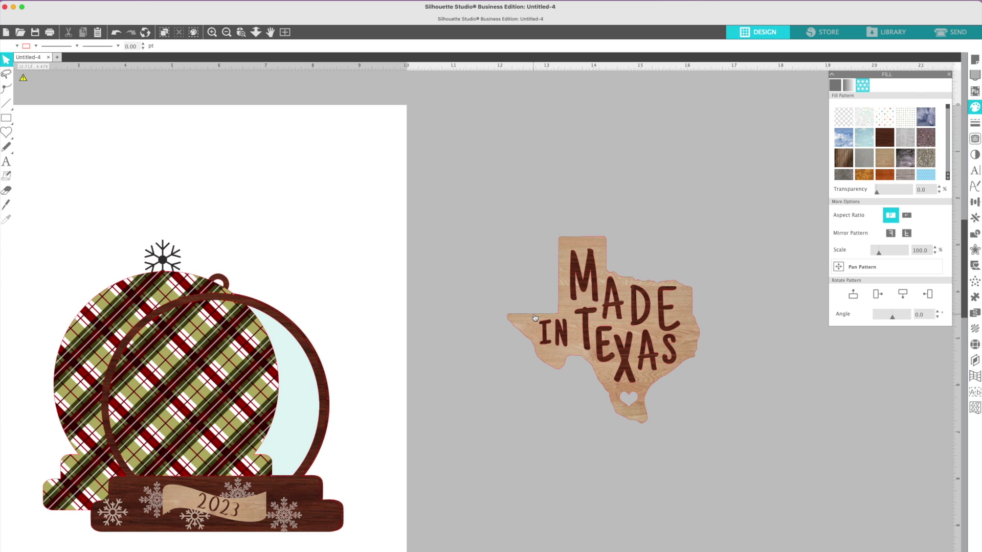
drag(530, 256, 696, 444)
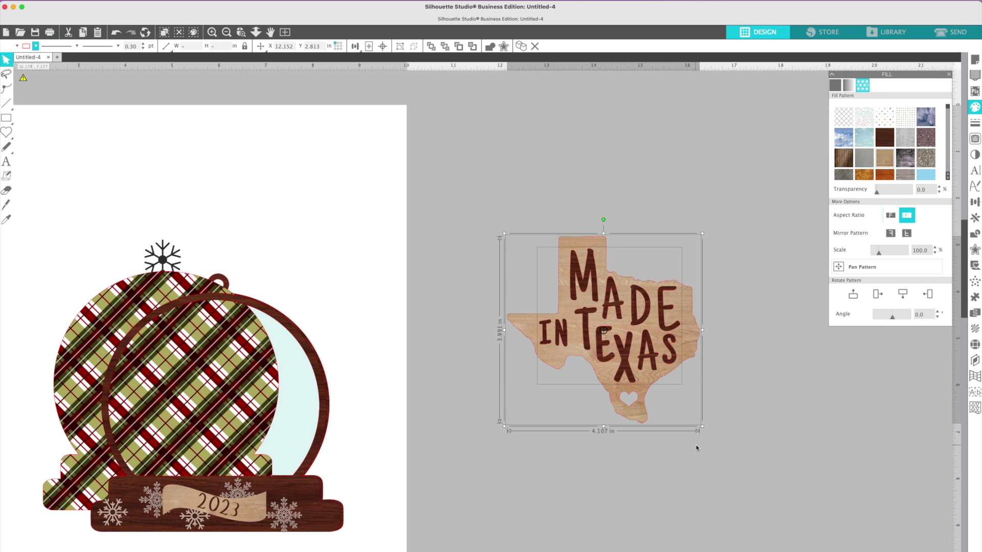
Duplicate the Texas design, move the copy down-right, and set its fill to No Fill
key(super+d)
drag(668, 395, 814, 497)
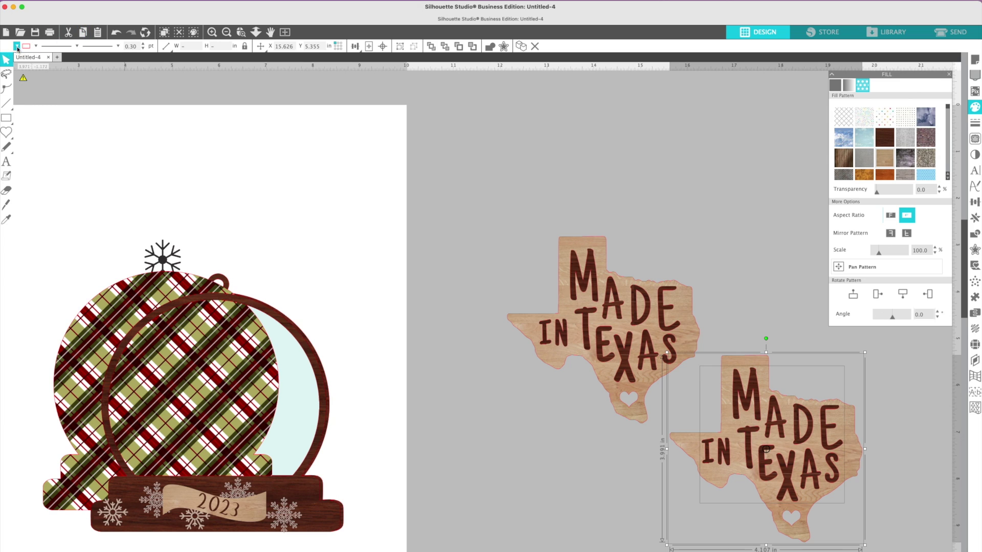
click(16, 45)
click(15, 60)
click(468, 241)
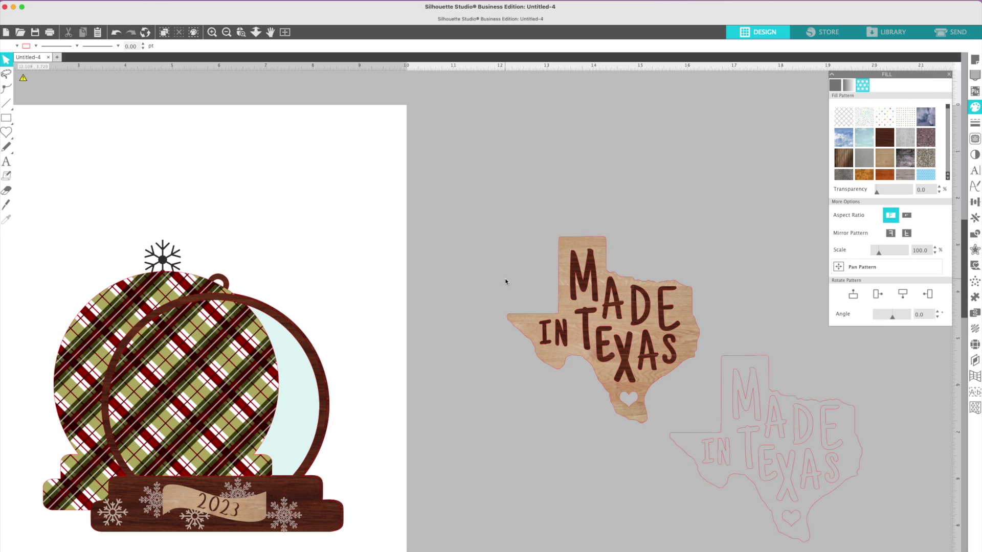
Drag the plaid layer into the brown ring, centre it, then deselect
drag(115, 301, 158, 316)
click(173, 288)
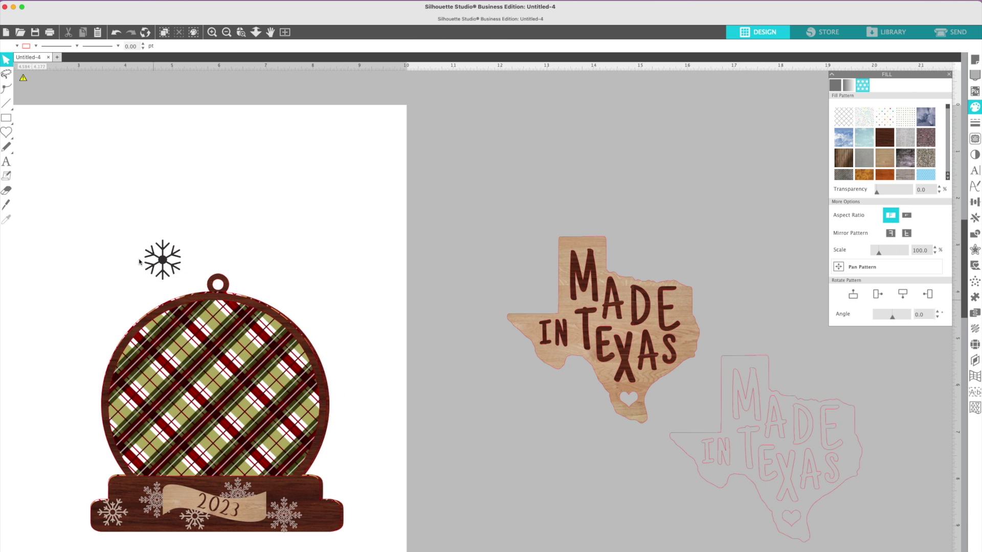
click(196, 290)
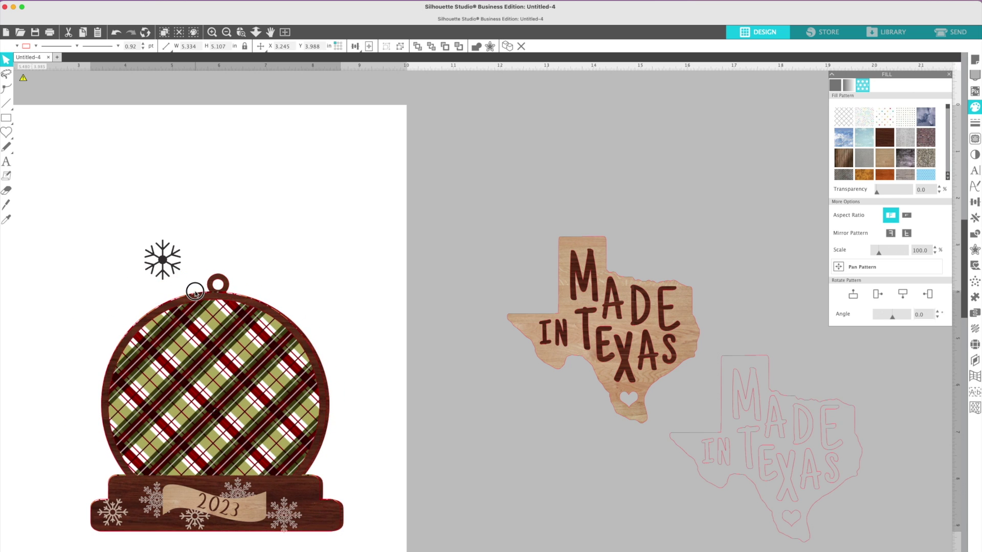
click(196, 291)
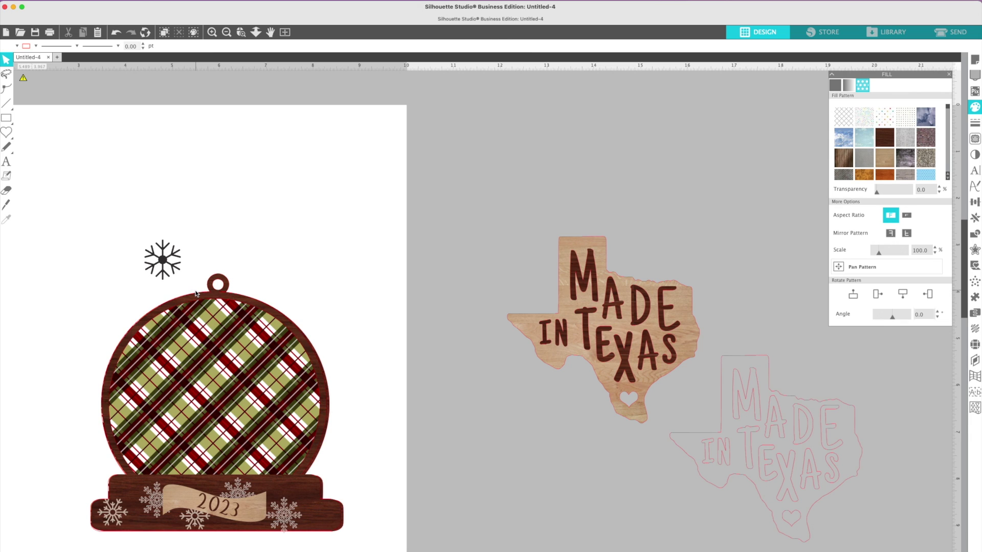